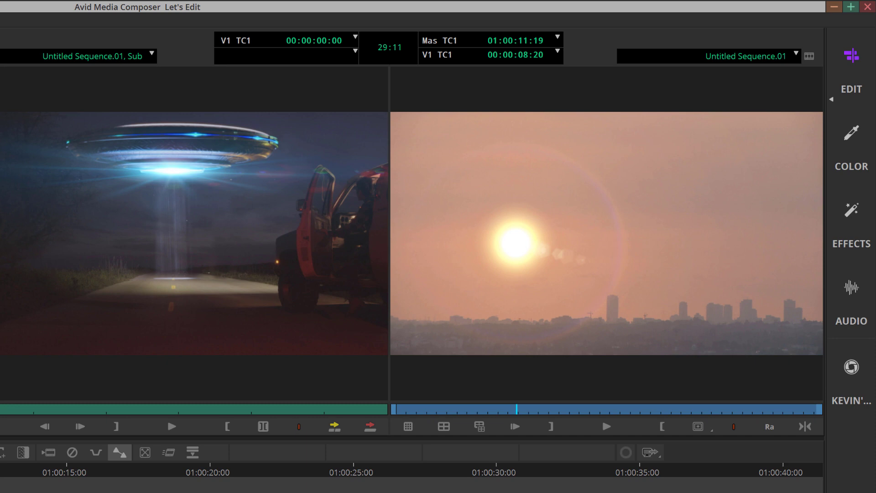
Play and scrub through the sequence to examine the lens flares on the satellite, sunset and UFO clips
key(a)
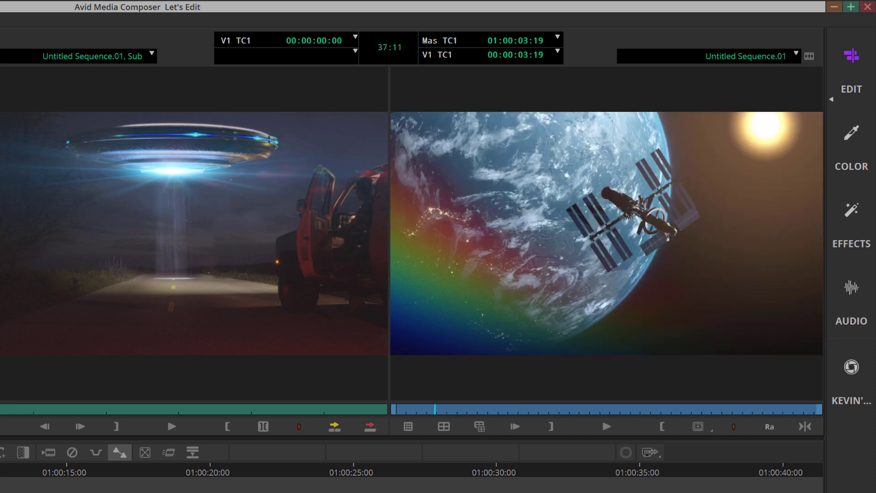
key(Right)
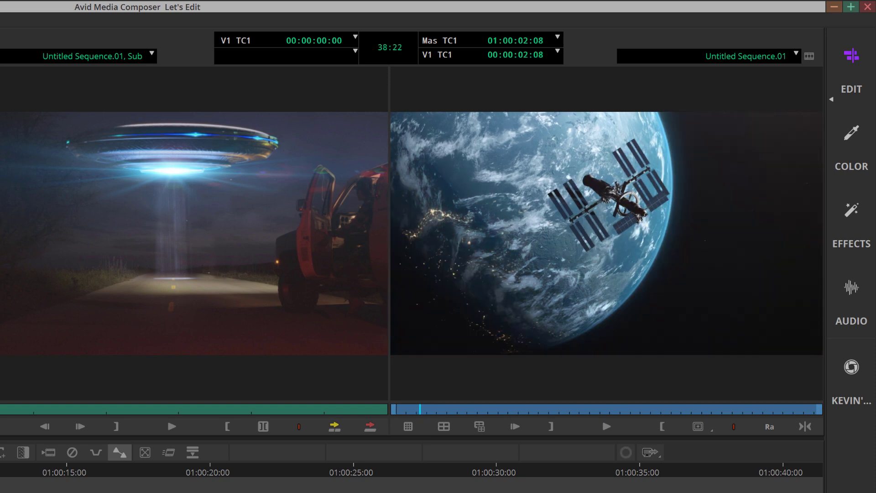
key(space)
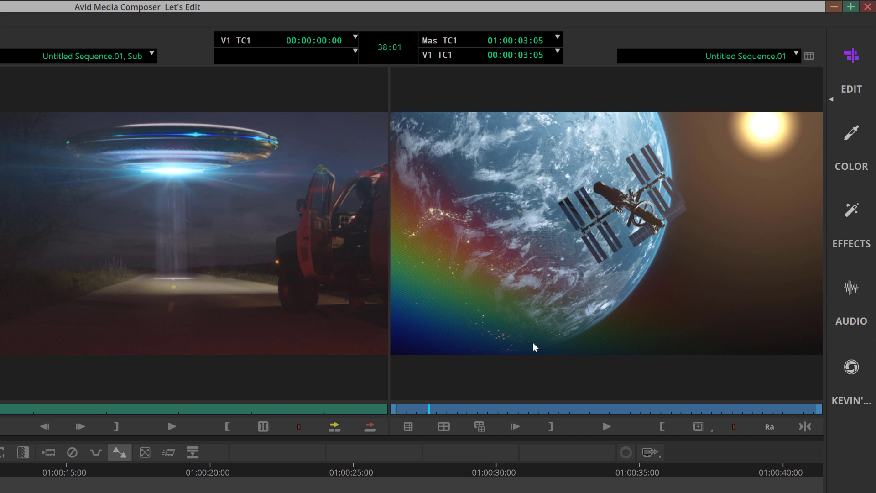
key(space)
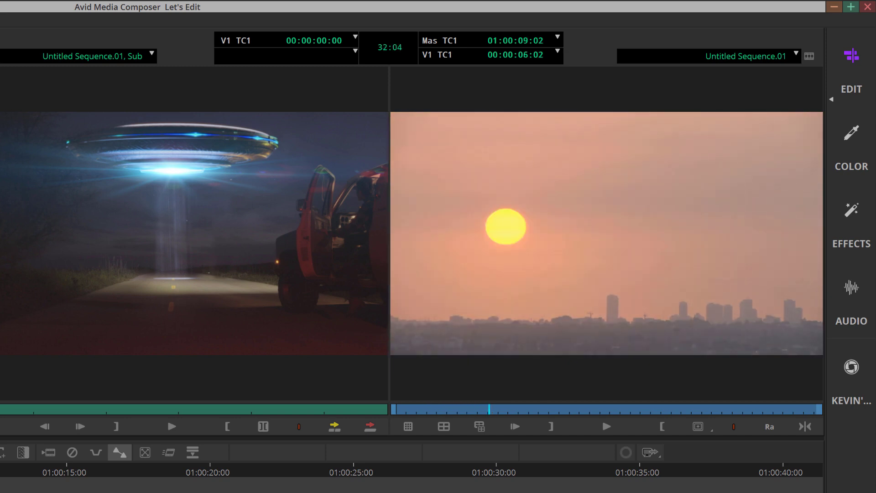
key(l)
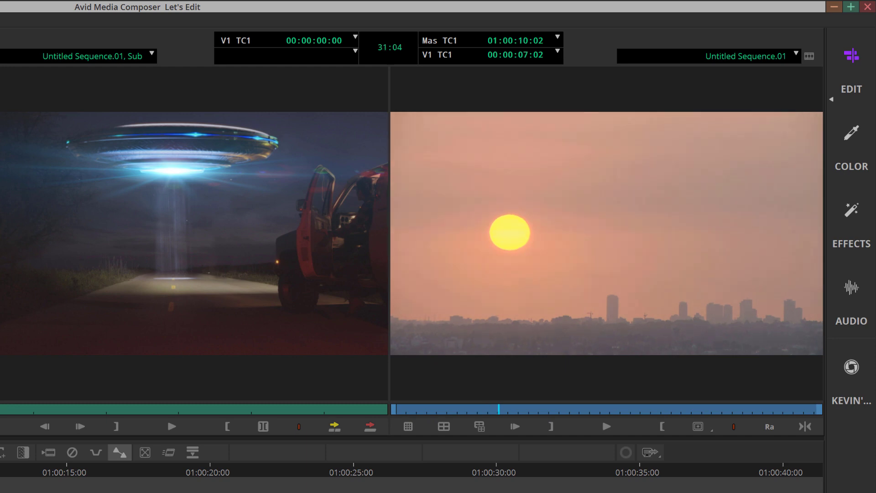
key(j)
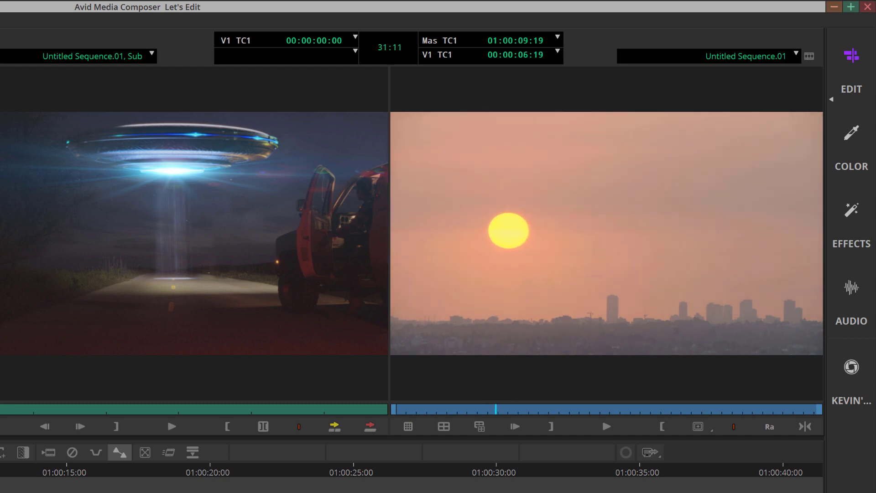
key(l)
key(l)
key(l)
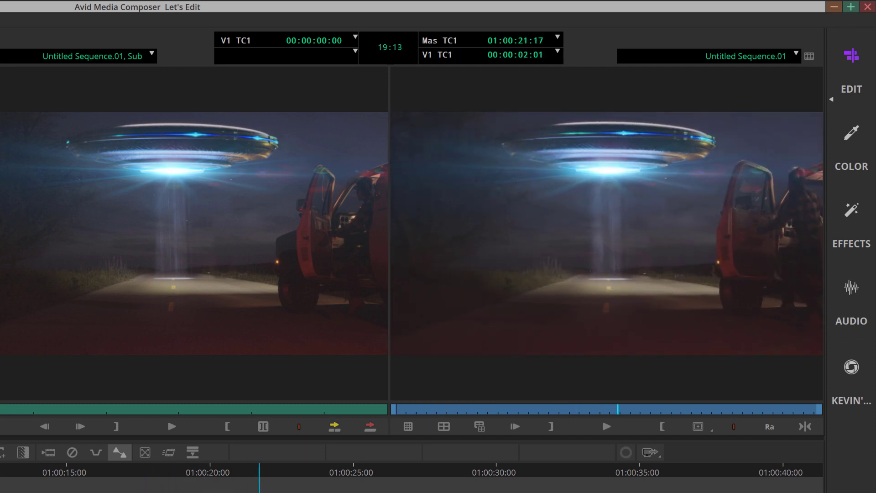
key(j)
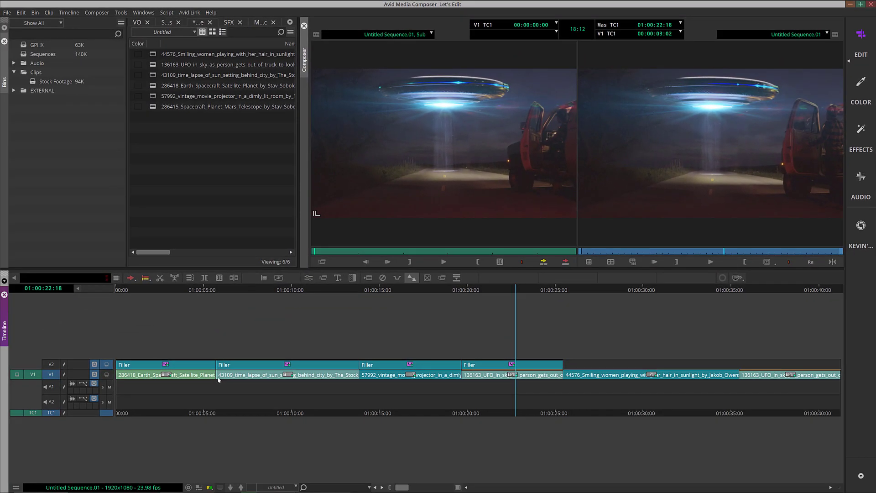
click(189, 374)
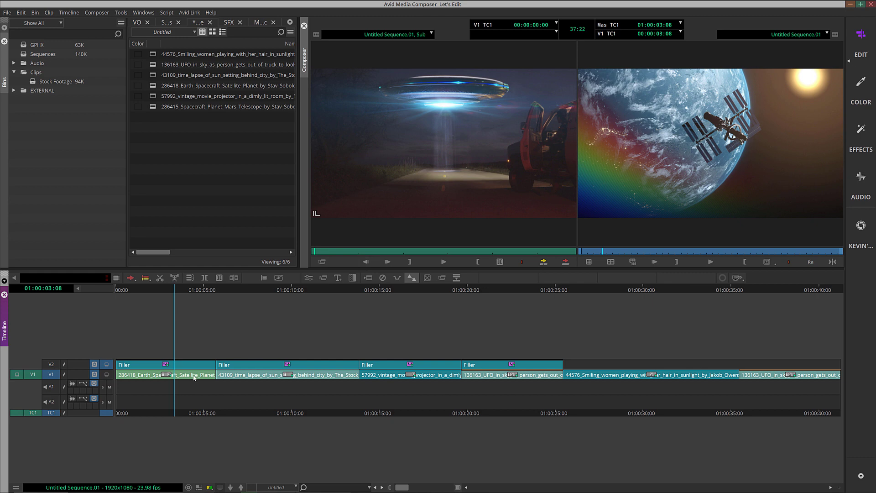
key(space)
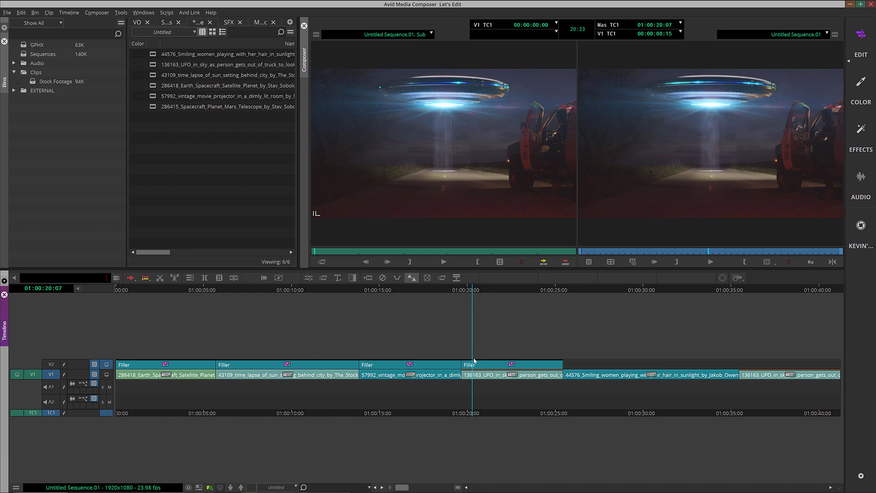
drag(474, 359, 782, 375)
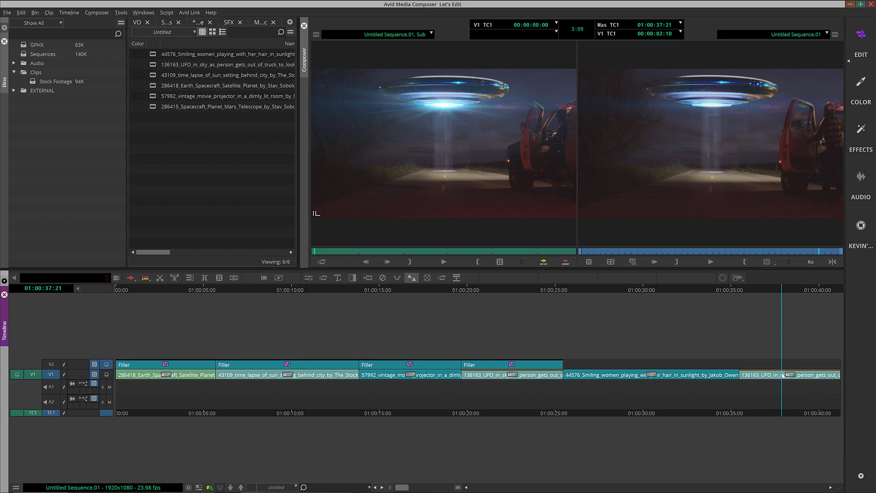
Apply the BCC+Lens Flare filter to the smiling woman clip in the timeline at about 01:00:29:17
drag(649, 377, 639, 380)
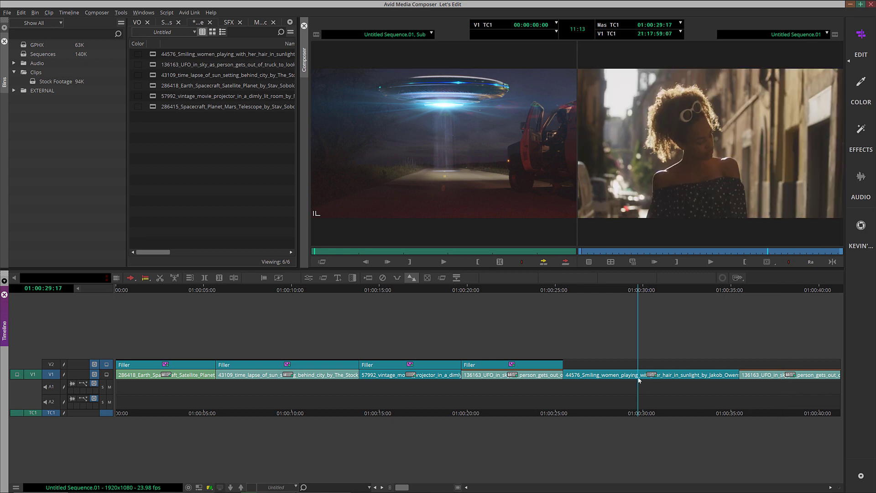
key(ctrl+8)
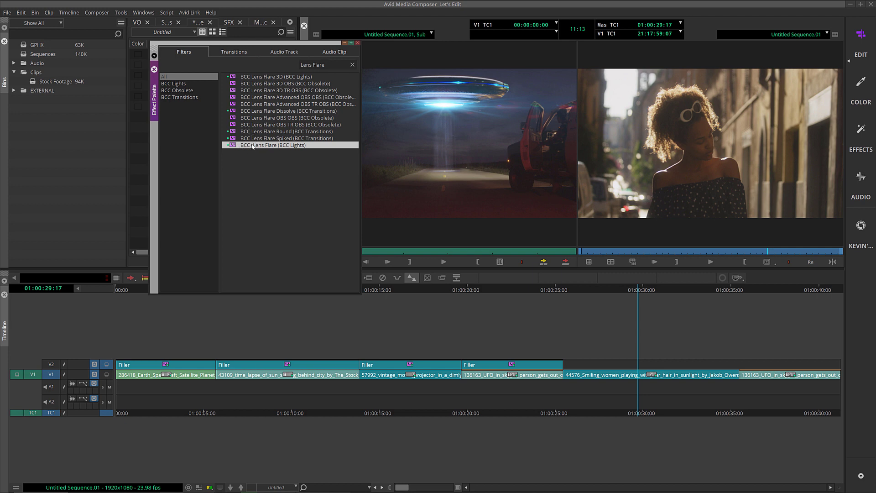
drag(254, 145, 631, 375)
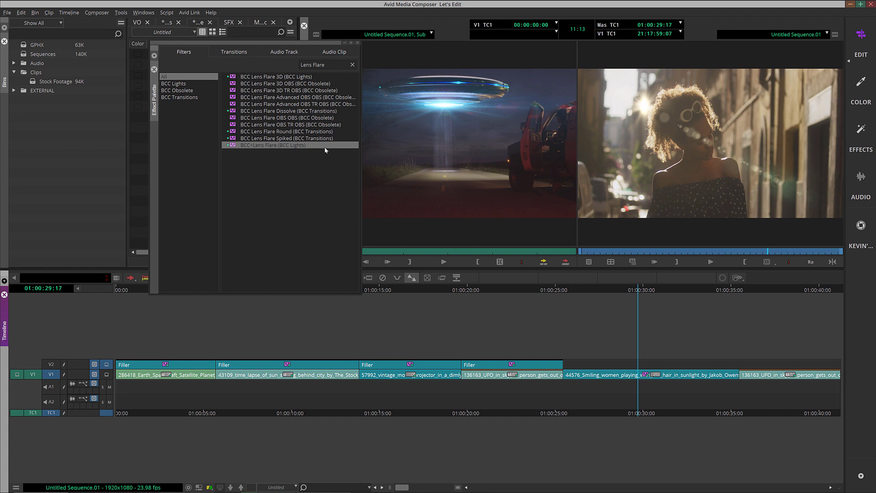
click(357, 42)
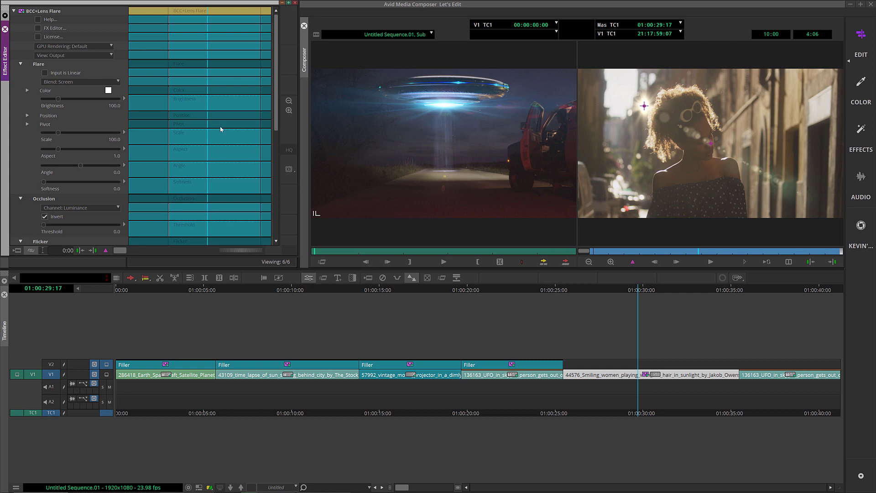
Move the flare's light source up into the bright sky and its pivot point beside the woman's shoulder
drag(277, 96, 270, 116)
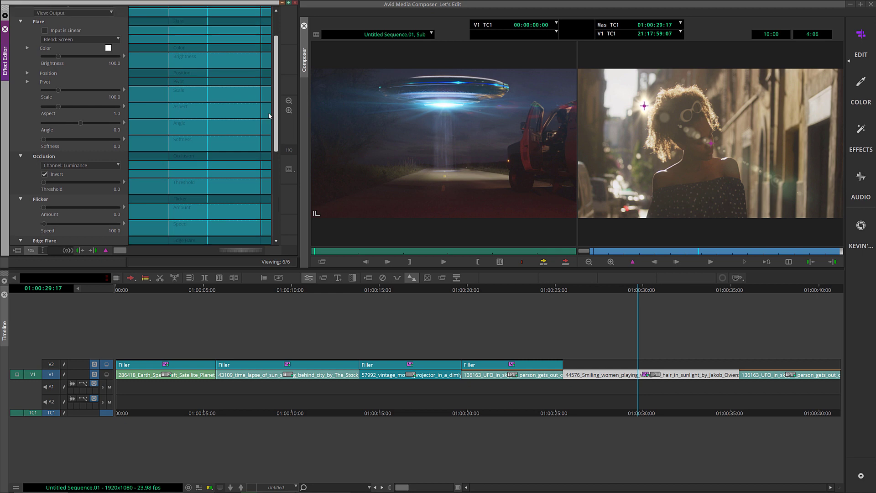
scroll(269, 116, down, 6)
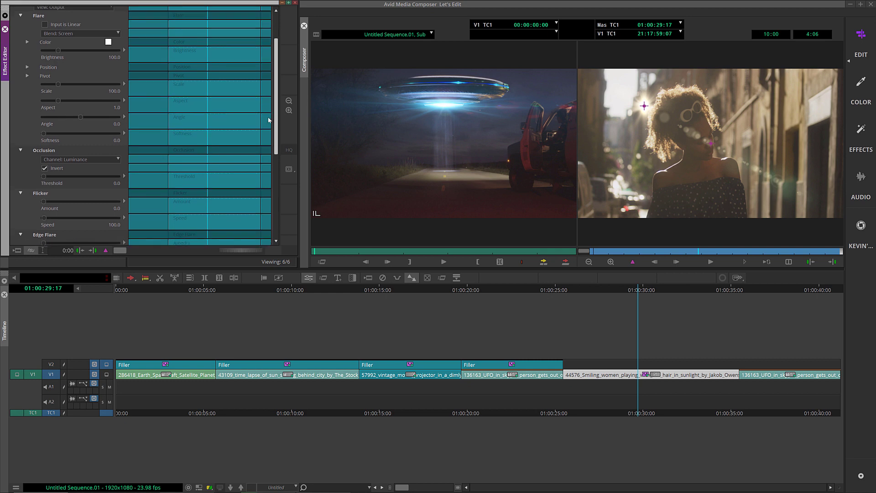
scroll(273, 163, down, 2)
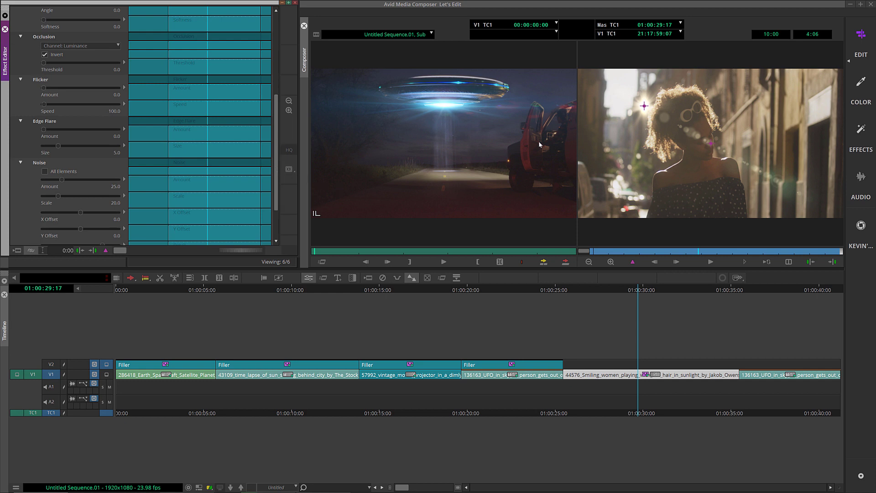
click(641, 103)
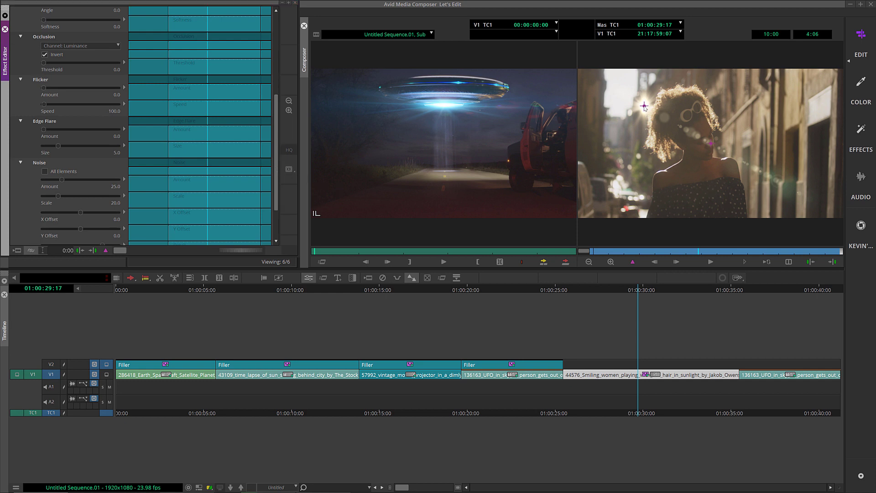
drag(631, 92, 621, 83)
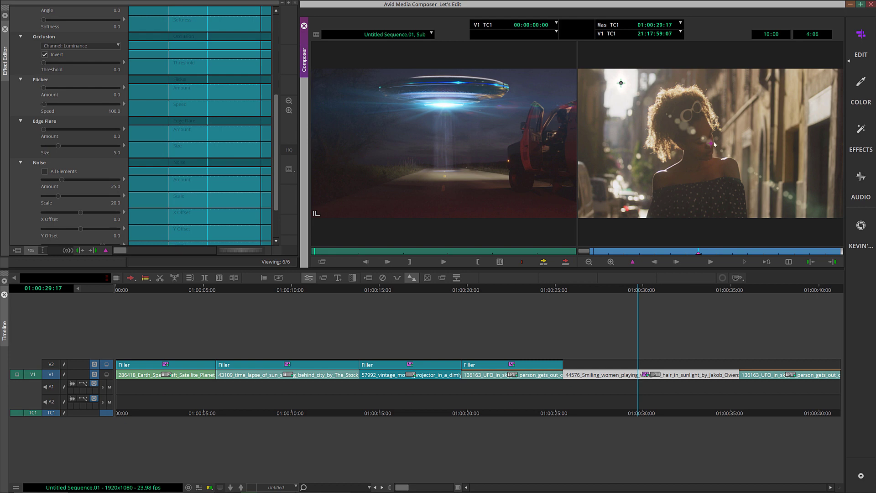
drag(679, 157, 645, 173)
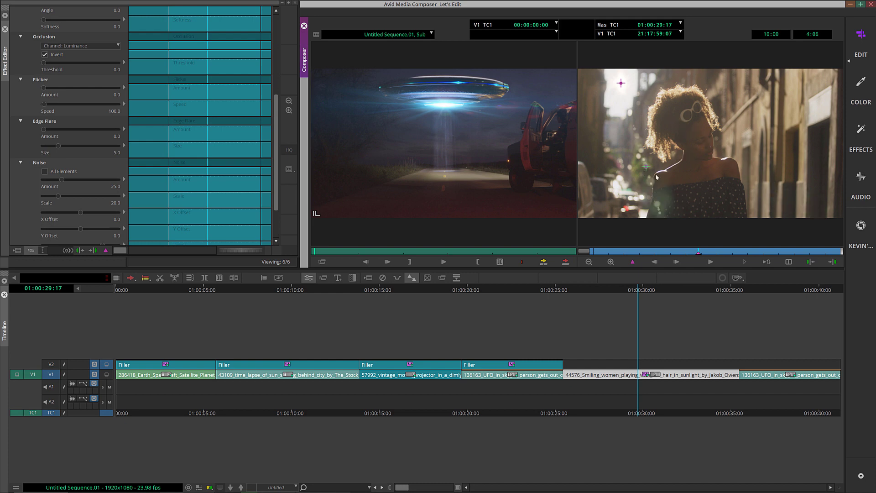
click(759, 185)
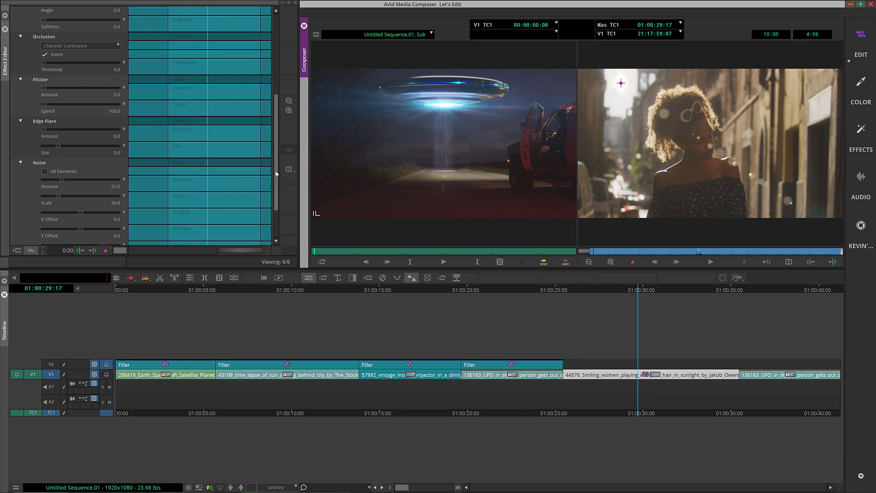
Launch the FX Editor for the Lens Flare effect and load the Circular 2 preset
drag(276, 174, 283, 83)
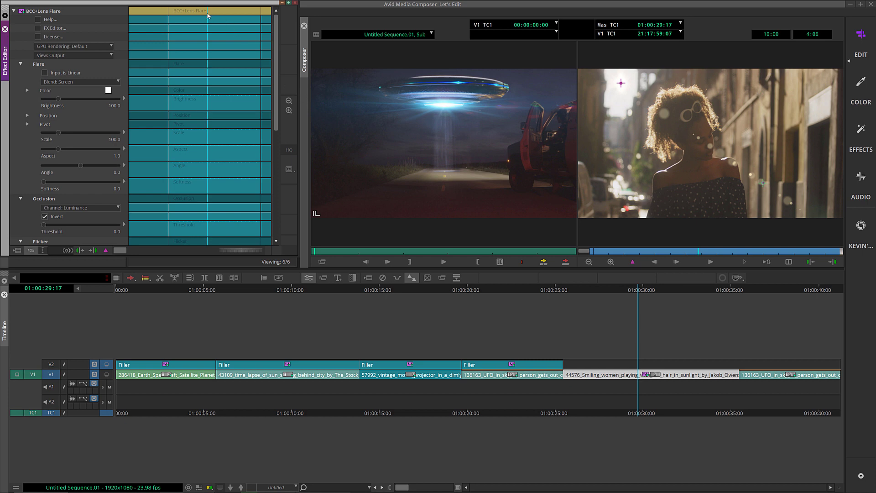
click(50, 28)
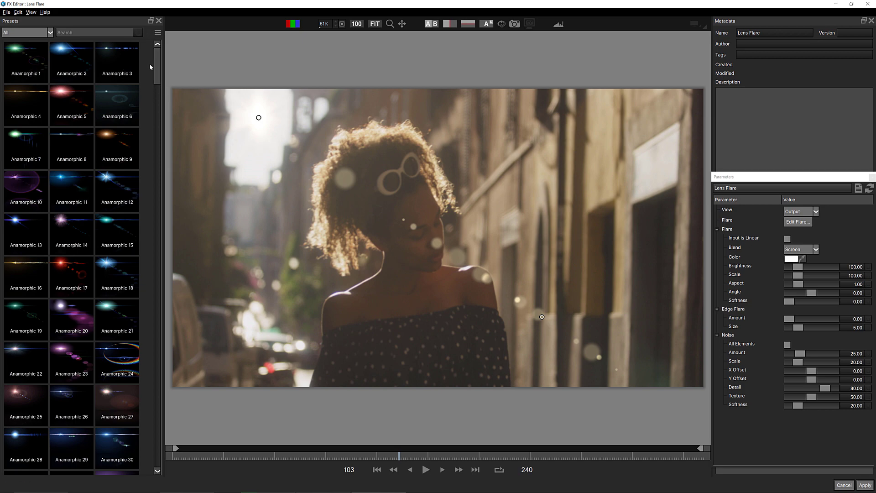
drag(159, 60, 160, 128)
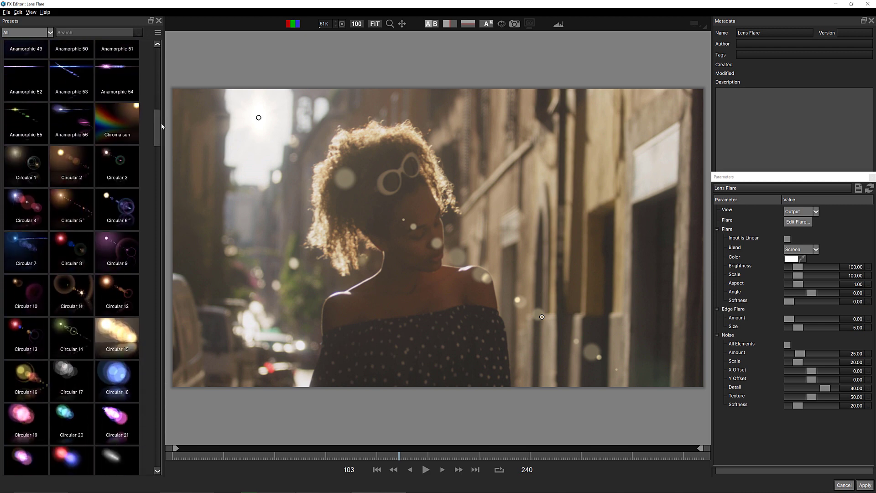
click(67, 158)
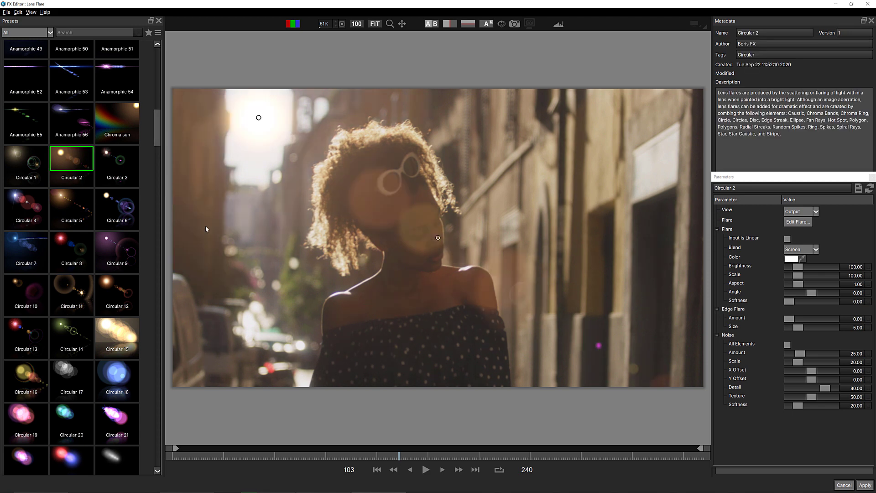
Reposition the flare's light source within the bright sky between the buildings and apply the changes to the clip
drag(255, 117, 263, 138)
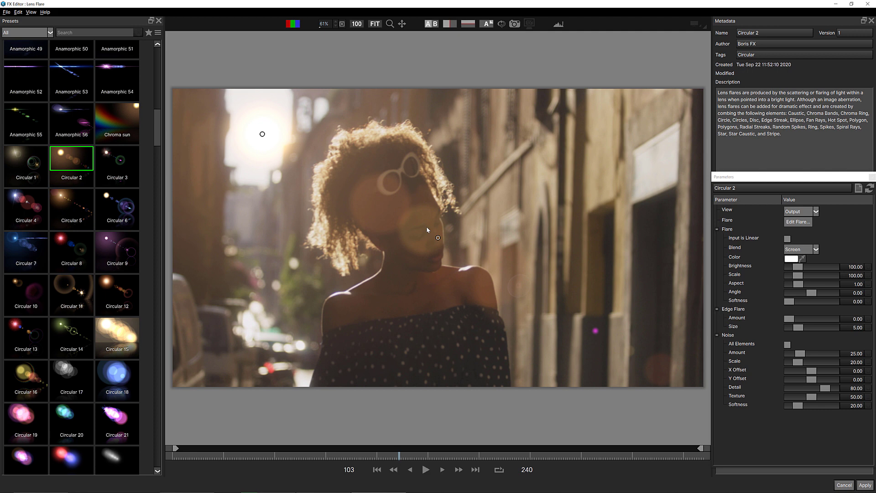
drag(263, 134, 264, 113)
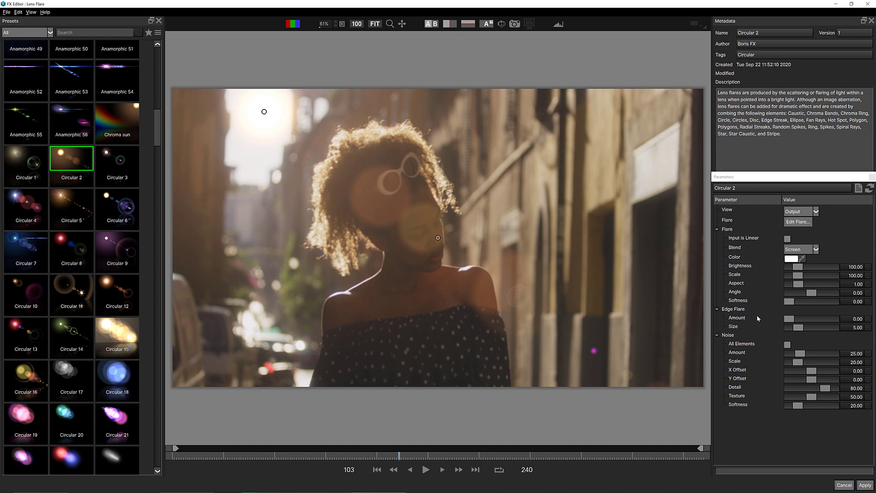
click(865, 485)
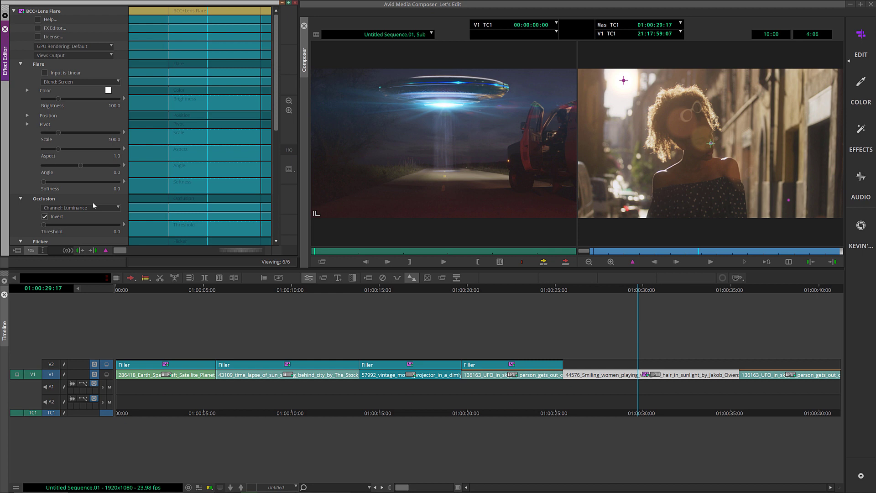
Reopen the FX Editor for the Lens Flare effect, edit the flare's elements and select the Circles element
click(39, 28)
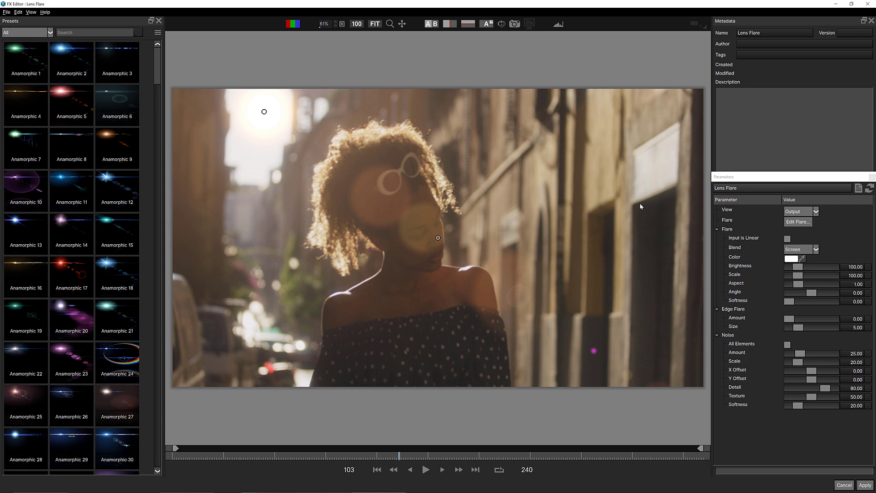
click(795, 222)
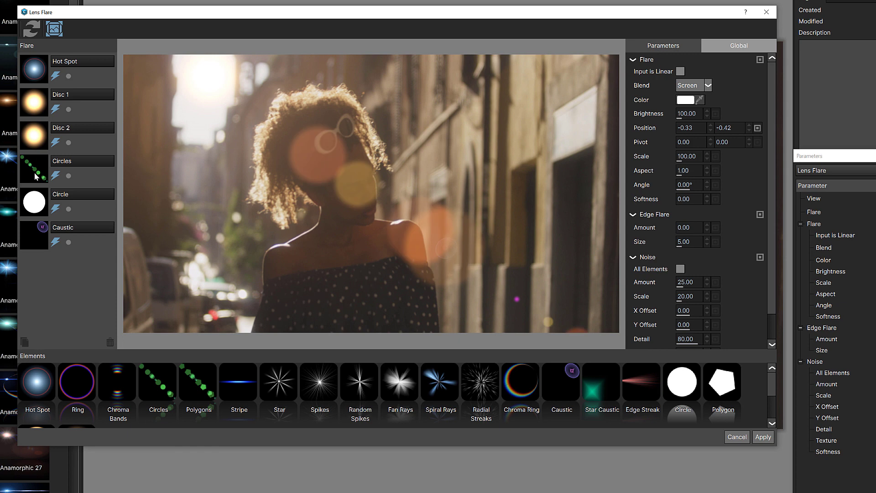
click(34, 172)
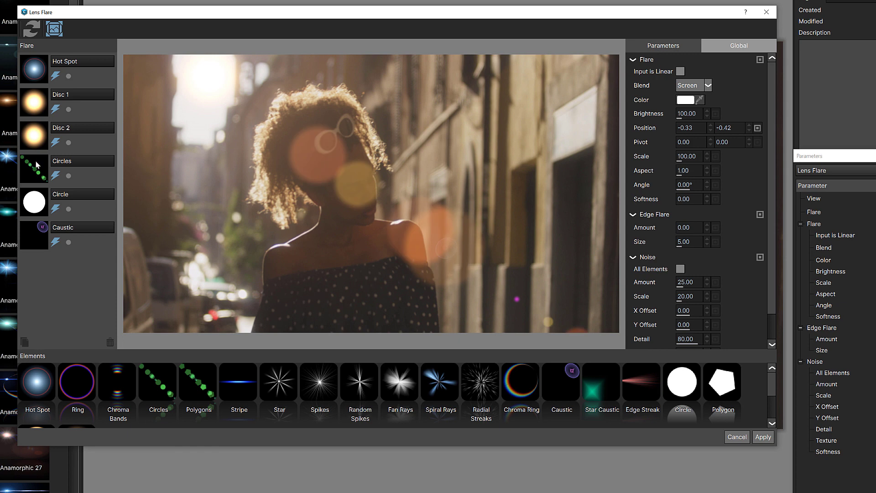
Preview the Circles element in isolation, and disable the Circles and Circle elements of the flare
click(69, 176)
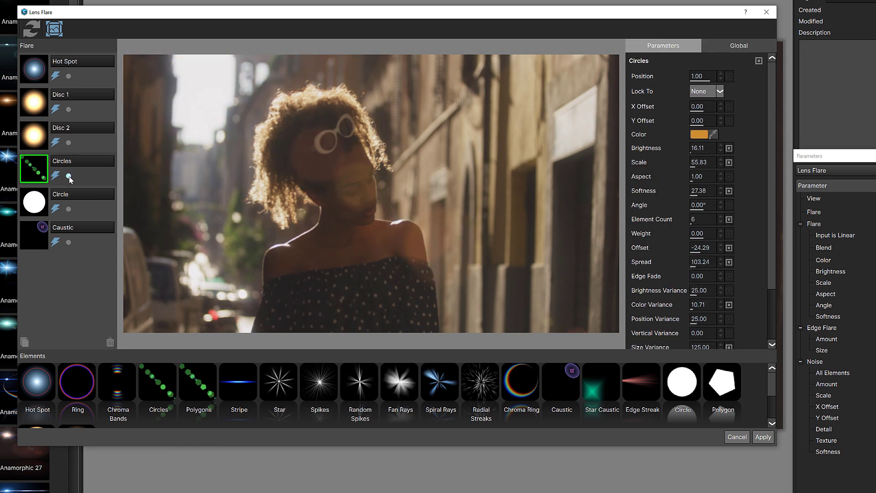
click(69, 176)
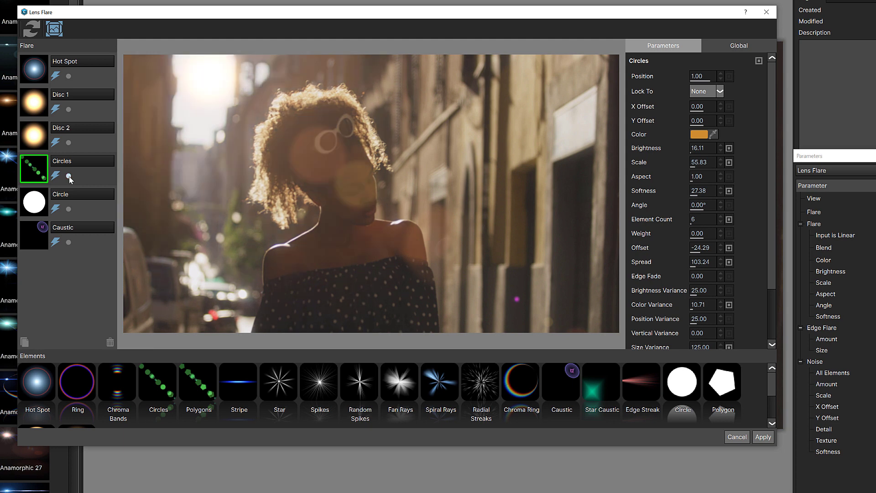
click(56, 176)
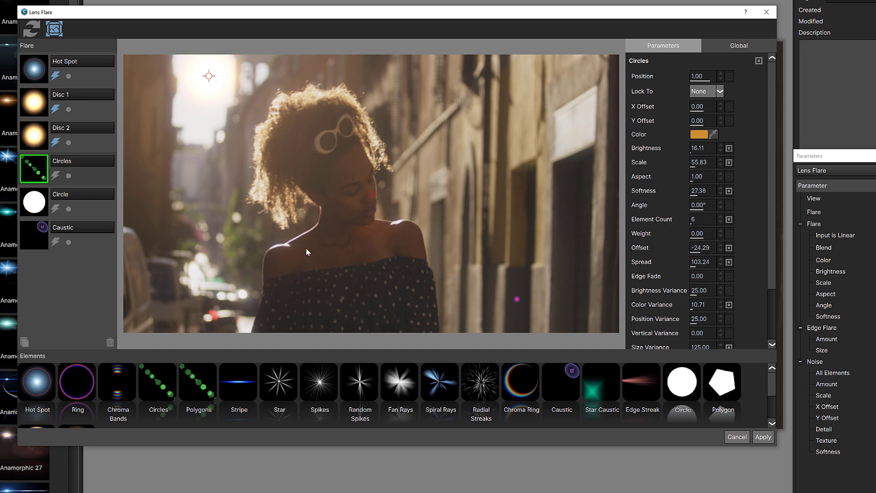
Keep the light source in the bright sky between the buildings and delete the Caustic, Circle, Circles and Disc 2 elements
drag(209, 75, 357, 119)
drag(305, 121, 206, 94)
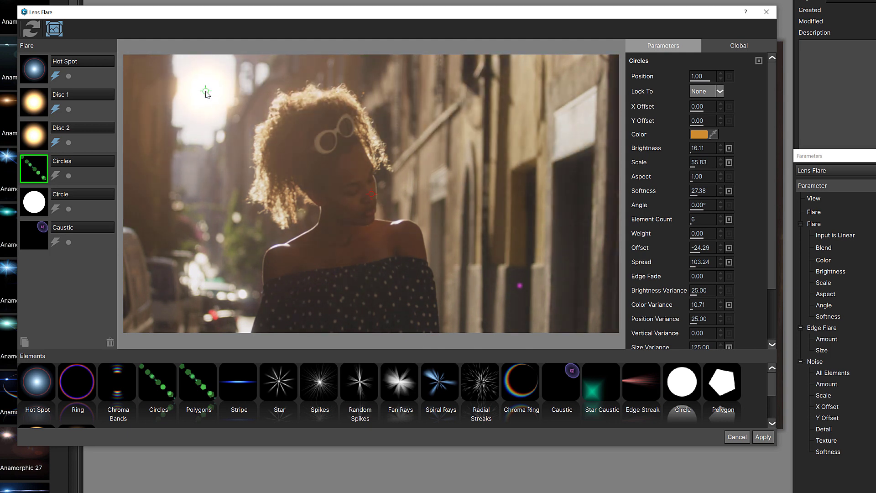
click(47, 244)
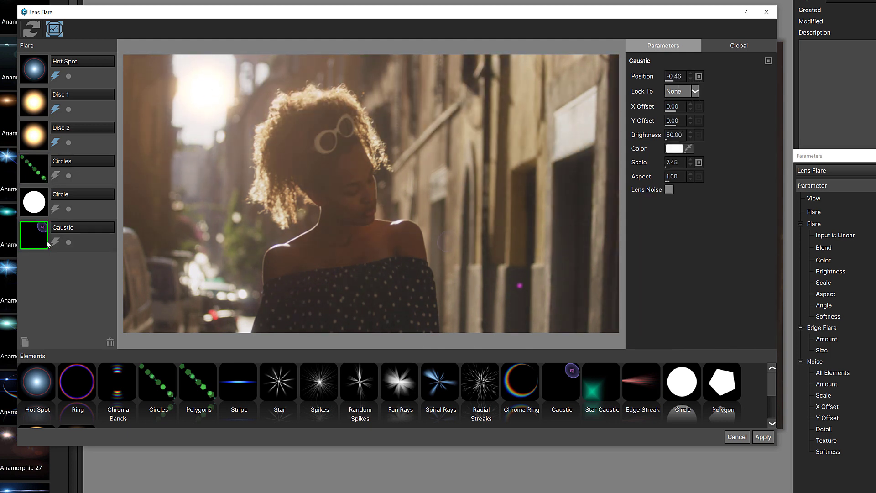
key(Delete)
click(38, 207)
key(Delete)
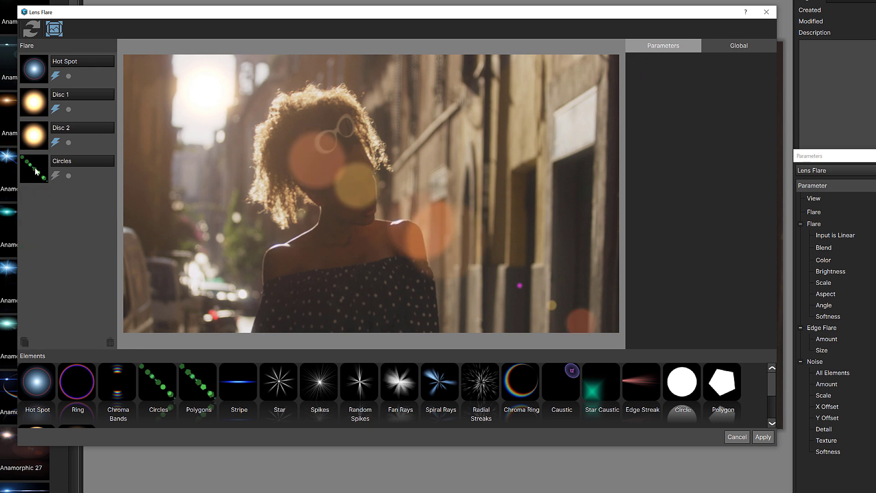
click(37, 171)
key(Delete)
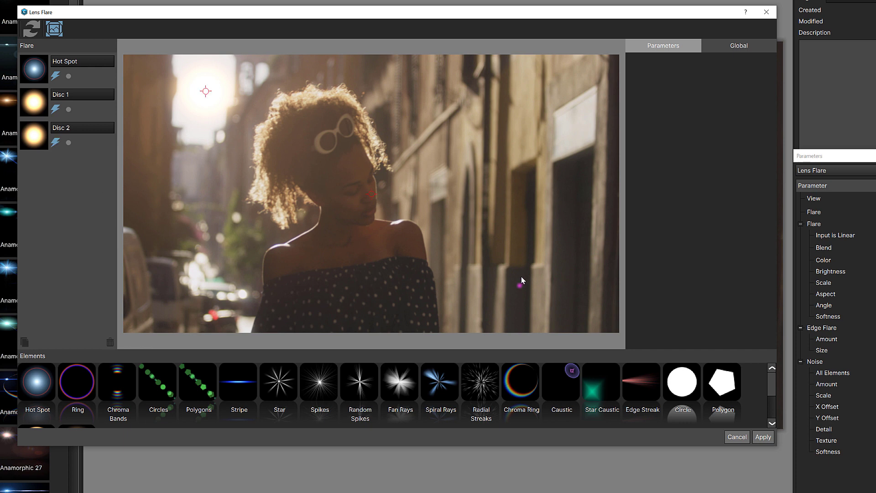
click(36, 138)
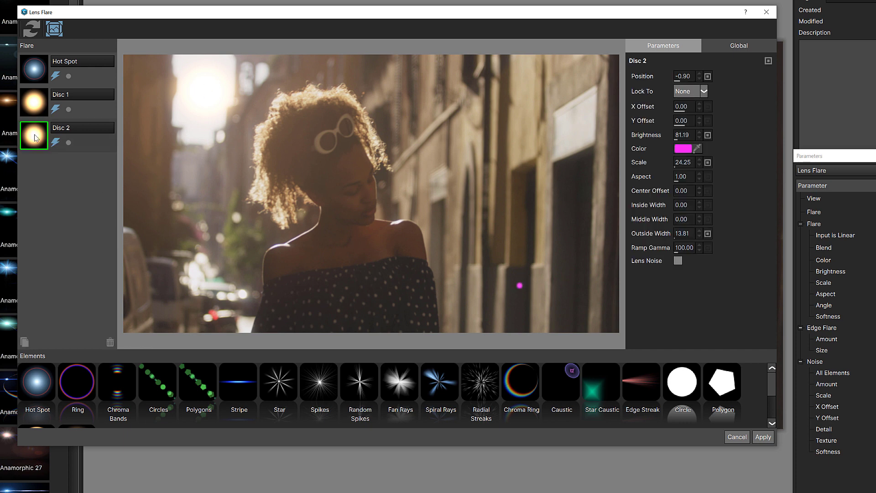
key(Delete)
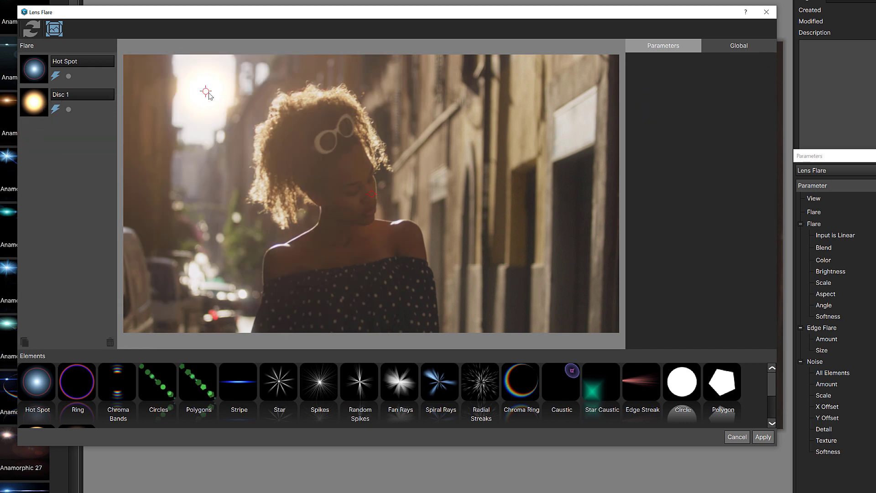
Move the light source onto the building wall, and reduce the Disc 1 scale to 53 and the Hot Spot total scale to 108.44
drag(209, 95, 490, 107)
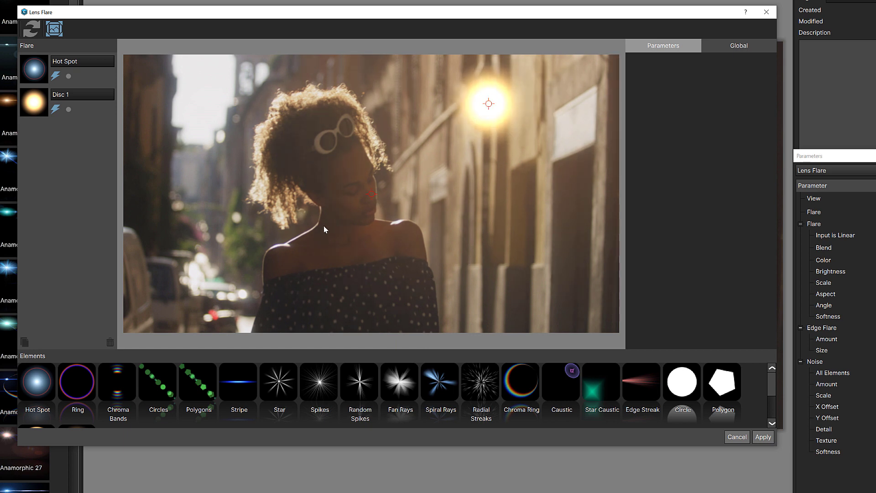
click(96, 107)
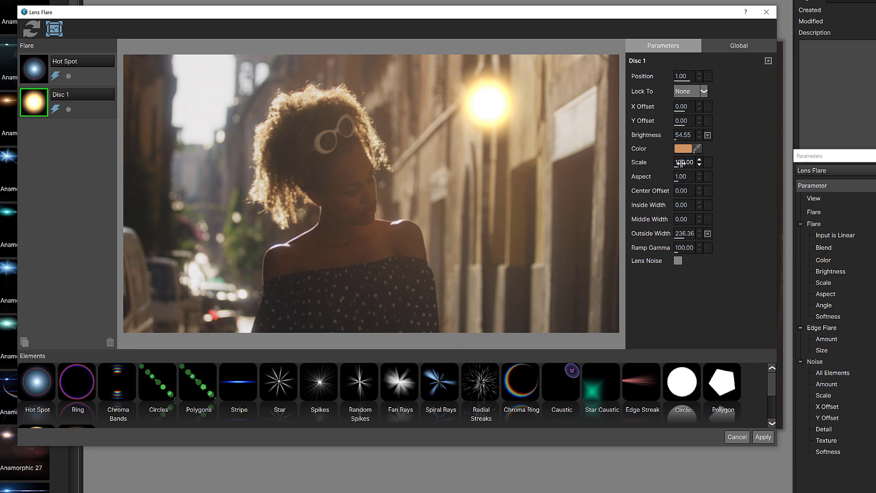
drag(681, 163, 652, 169)
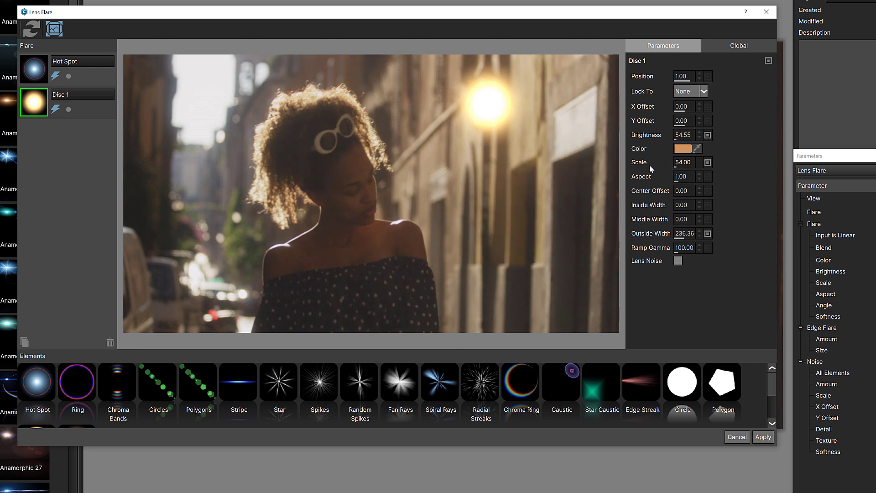
click(34, 69)
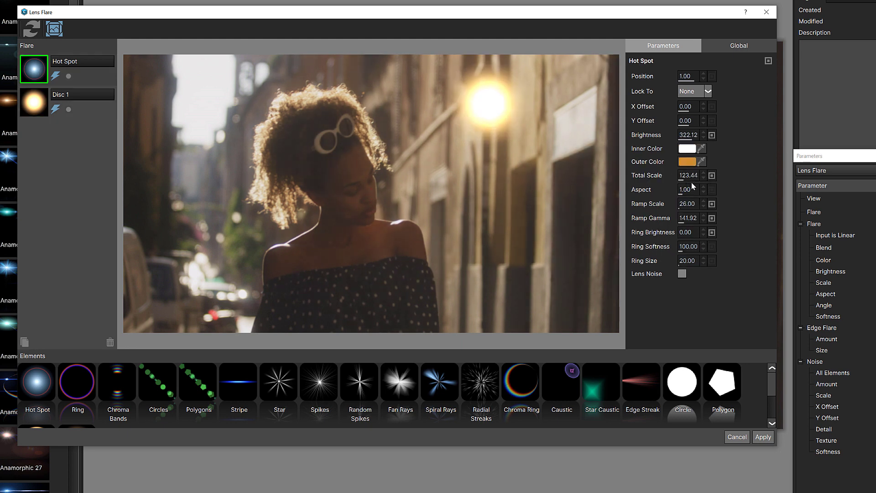
mouse_move(689, 177)
mouse_down()
mouse_move(661, 179)
mouse_move(679, 178)
mouse_up()
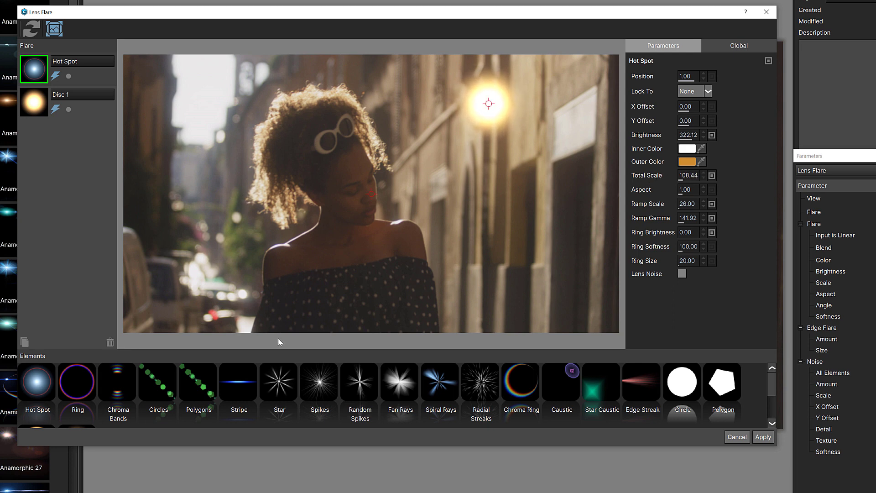
Add a Fan Rays element to the flare and store the Hot Spot's outer color #d08d2f as a custom color
click(396, 387)
drag(400, 388, 50, 198)
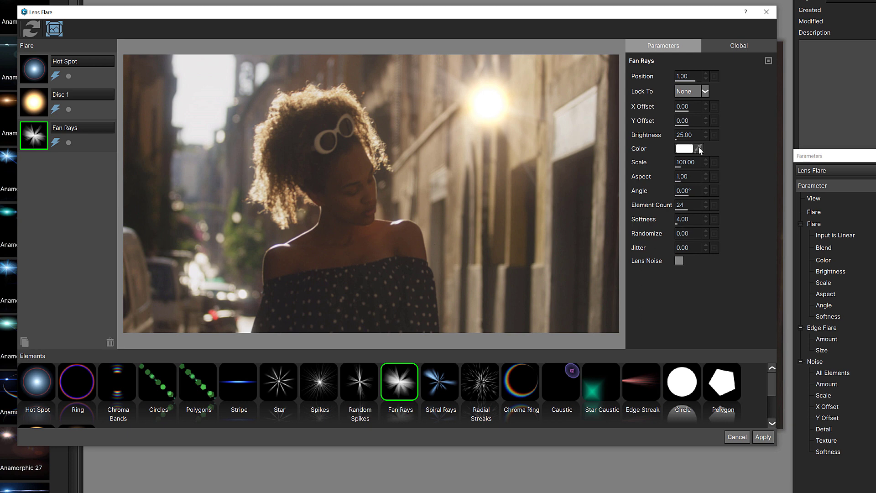
click(33, 73)
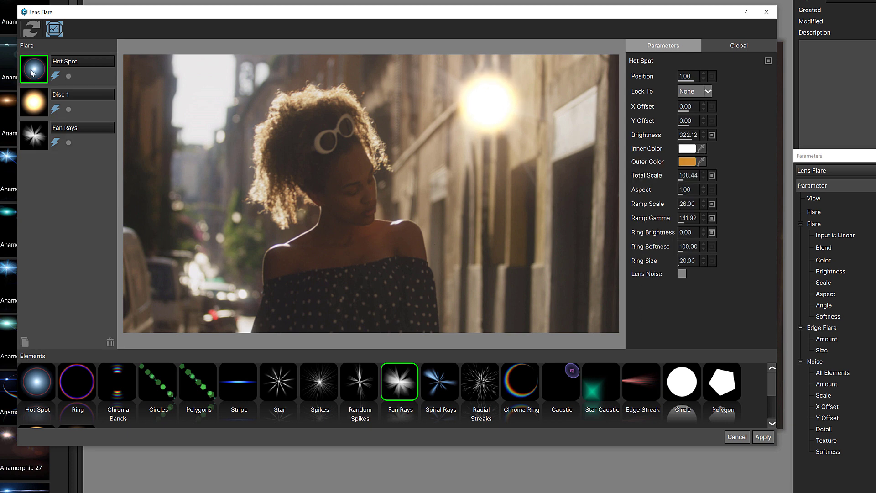
click(688, 162)
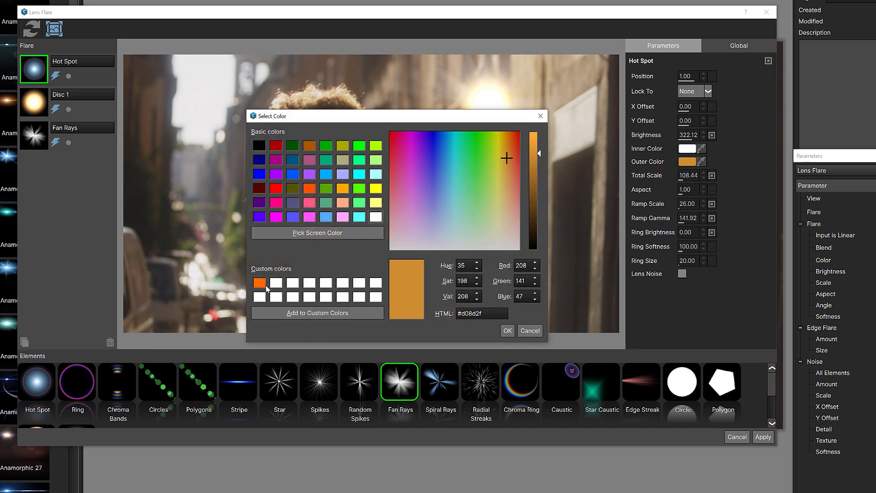
drag(409, 302, 276, 283)
click(506, 330)
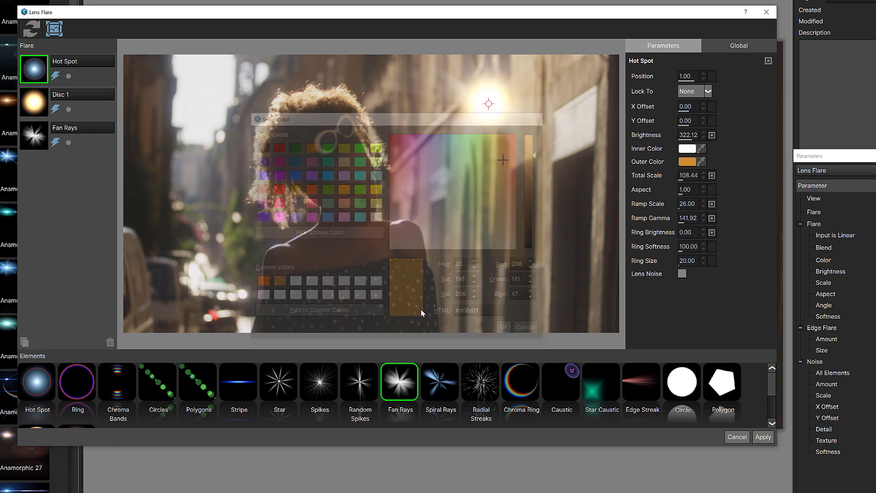
Set the Fan Rays element's color to the stored custom orange, #d08d2f
click(34, 136)
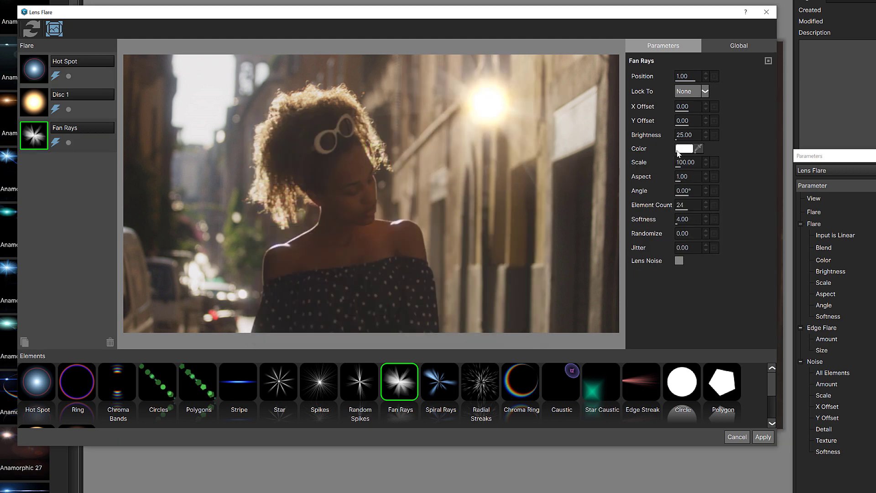
click(683, 149)
click(276, 282)
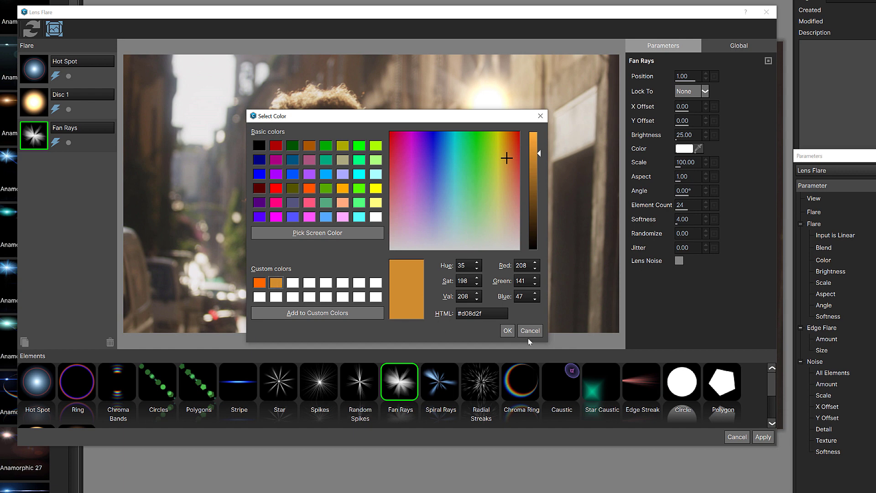
click(507, 332)
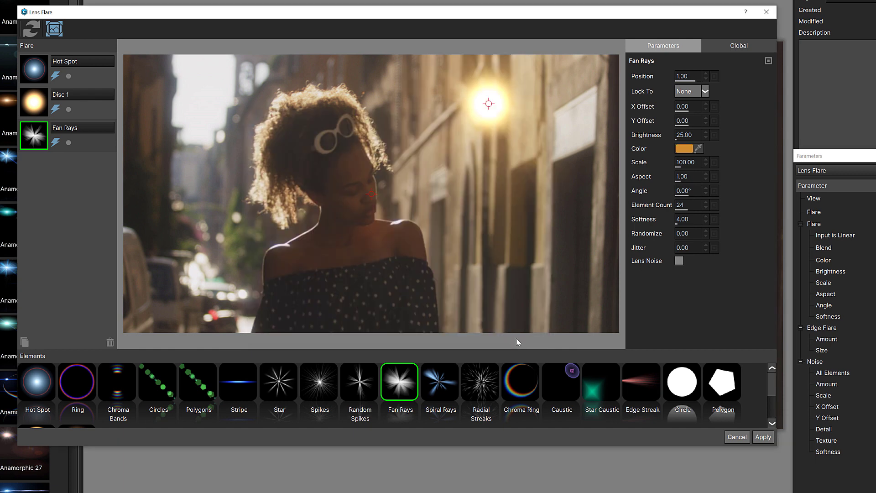
Move the light source lower on the building wall and compare the flare with the Fan Rays element off and on
click(488, 104)
drag(489, 104, 516, 214)
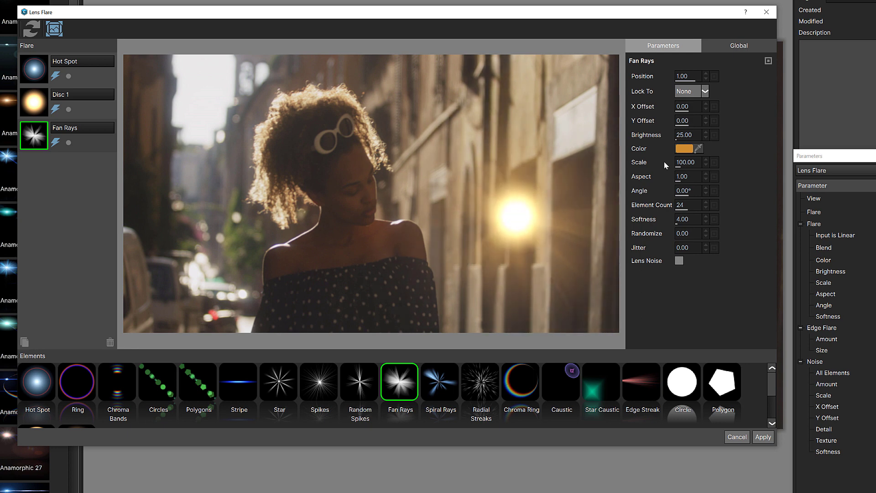
click(56, 143)
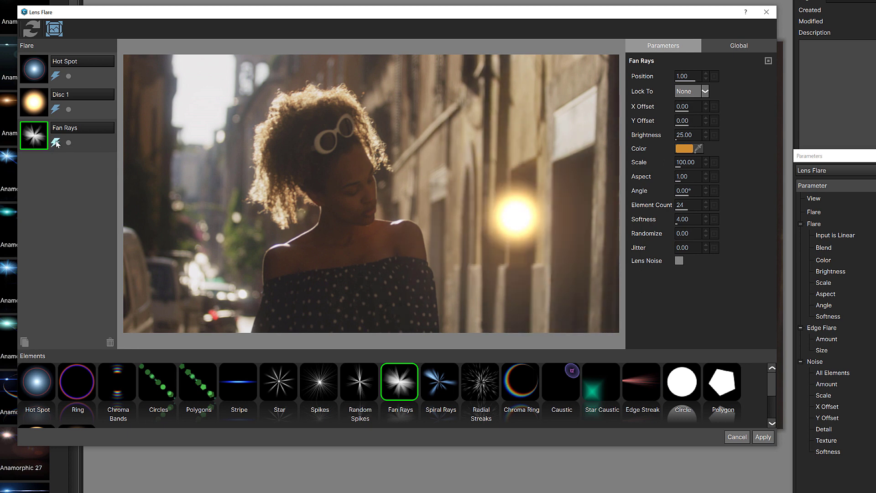
click(56, 143)
click(56, 143)
click(56, 143)
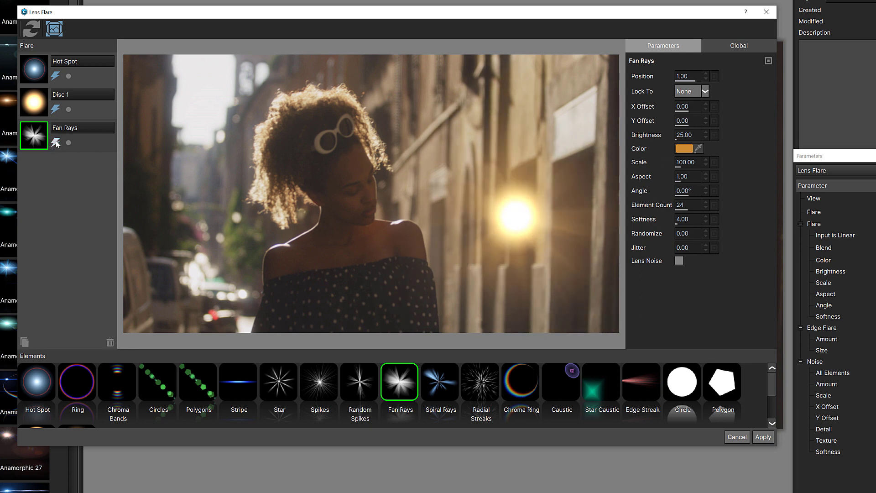
click(55, 143)
click(56, 143)
Return the light source to the bright sky between the buildings and reduce the Disc 1 scale to 31
drag(516, 216, 207, 79)
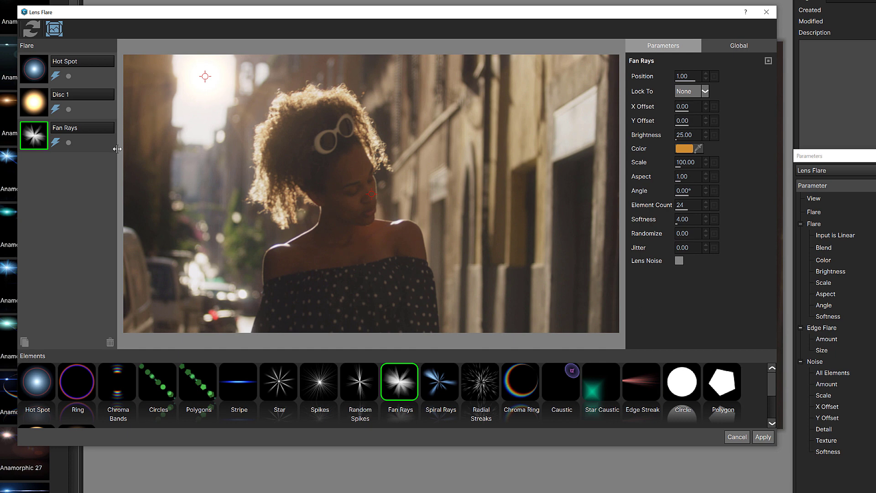
click(35, 105)
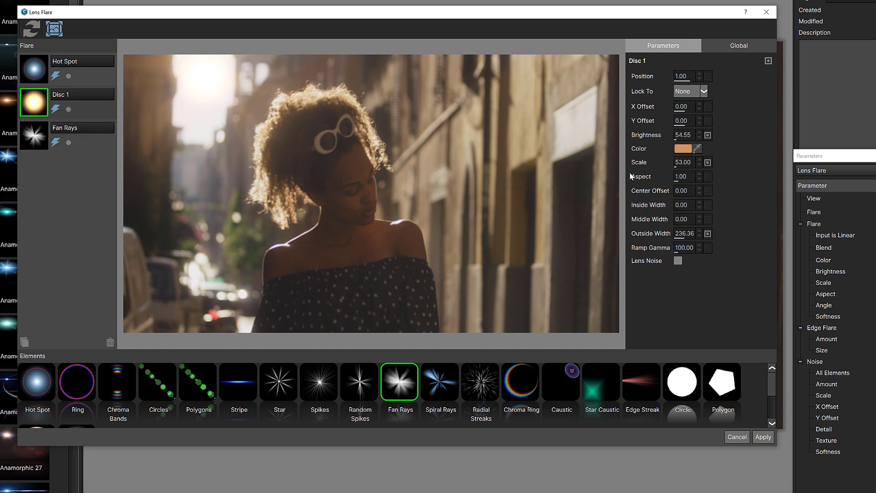
drag(687, 163, 667, 170)
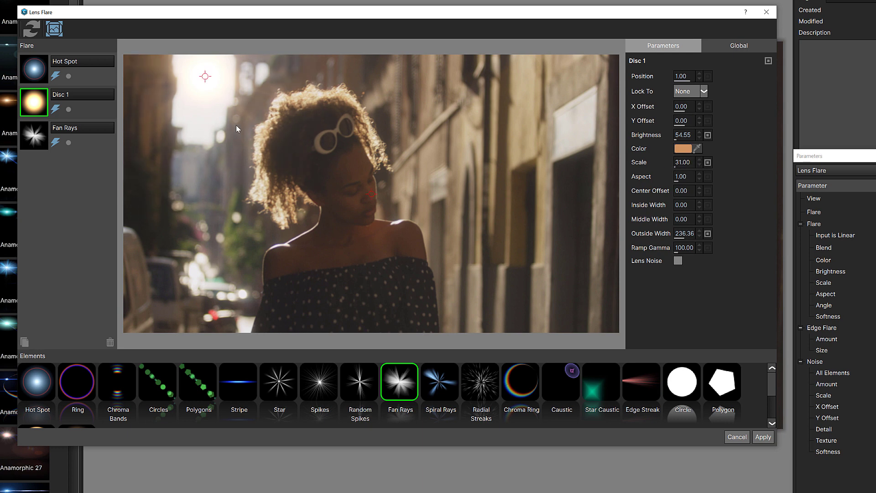
Reduce the Hot Spot total scale to 68.44 with the light source above the woman's hair, and return the source to the bright sky
drag(205, 77, 254, 83)
click(34, 69)
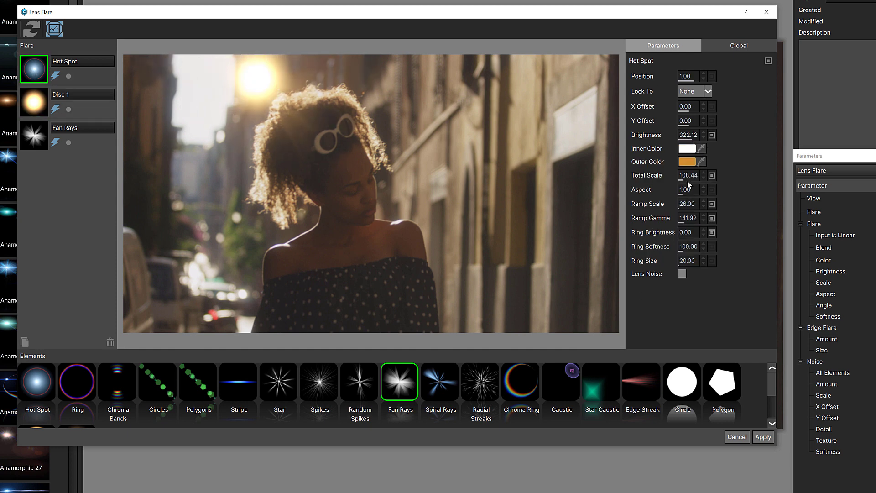
drag(684, 176, 658, 180)
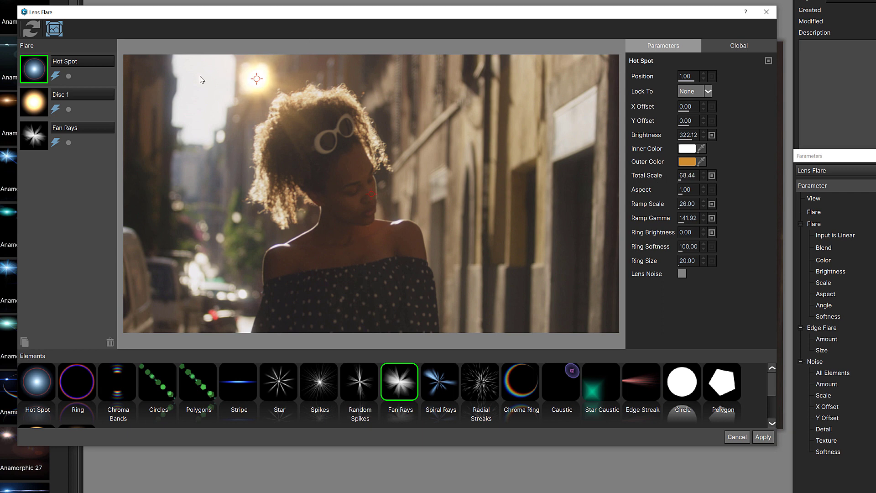
drag(258, 81, 208, 76)
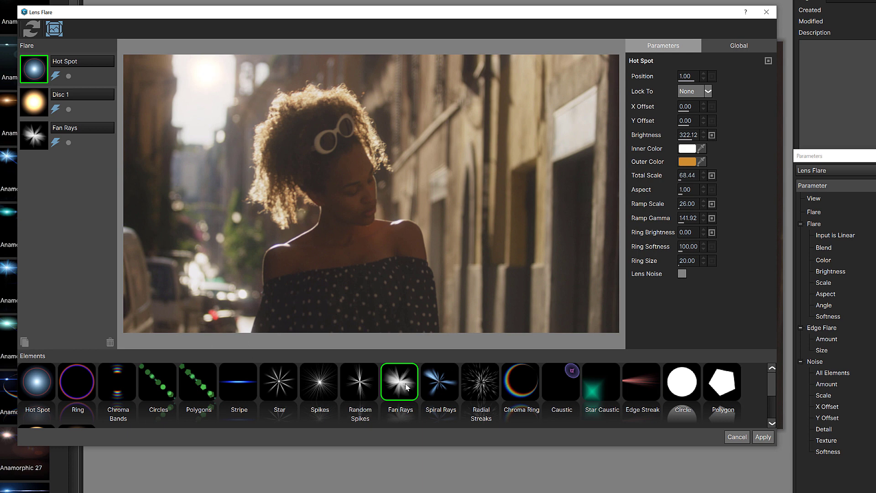
Add a Chroma Ring element to the flare with a brightness of 23 and a scale of 182
drag(528, 388, 86, 234)
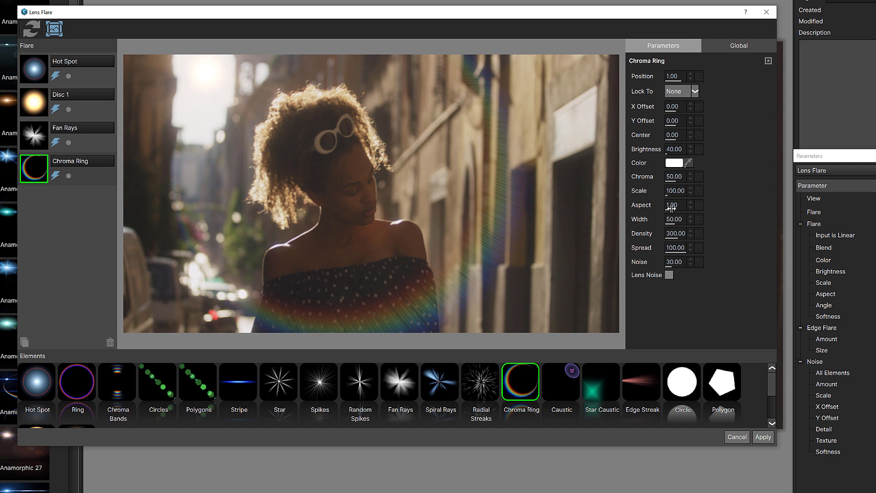
drag(678, 190, 745, 194)
drag(678, 150, 664, 155)
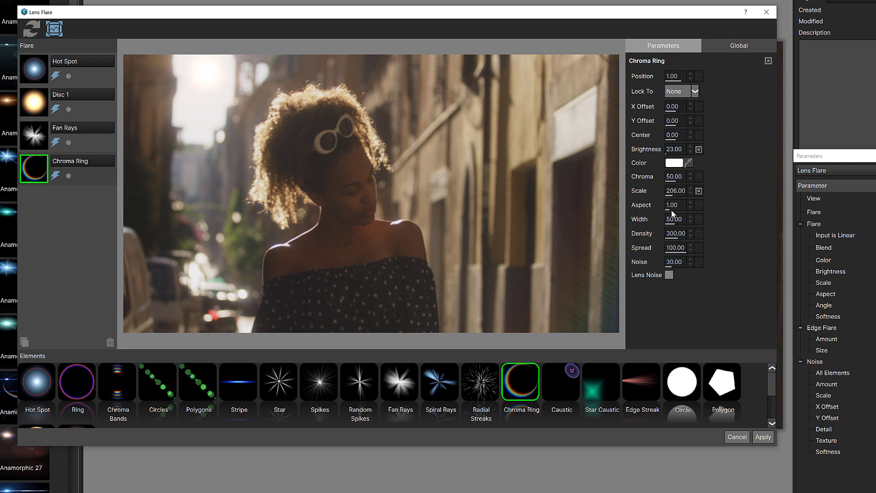
drag(674, 191, 658, 195)
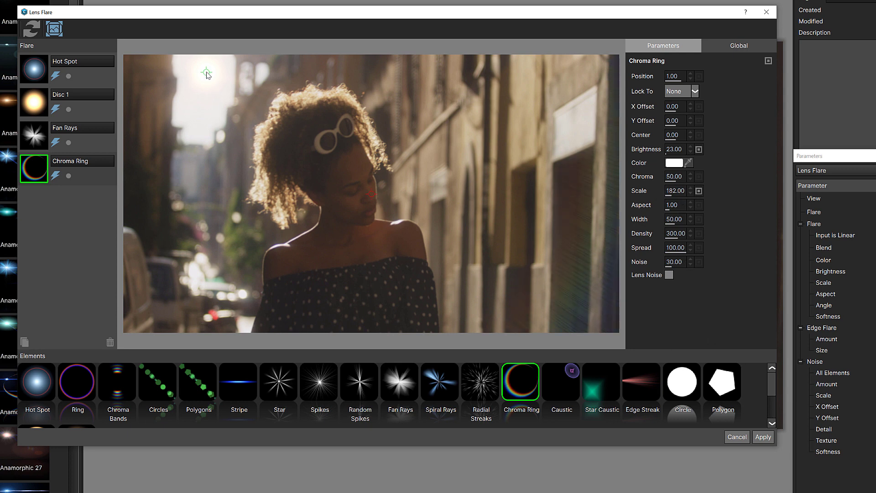
Check the flare with its light source over the dark building, return it to the bright sky and apply the flare edits
drag(208, 75, 162, 102)
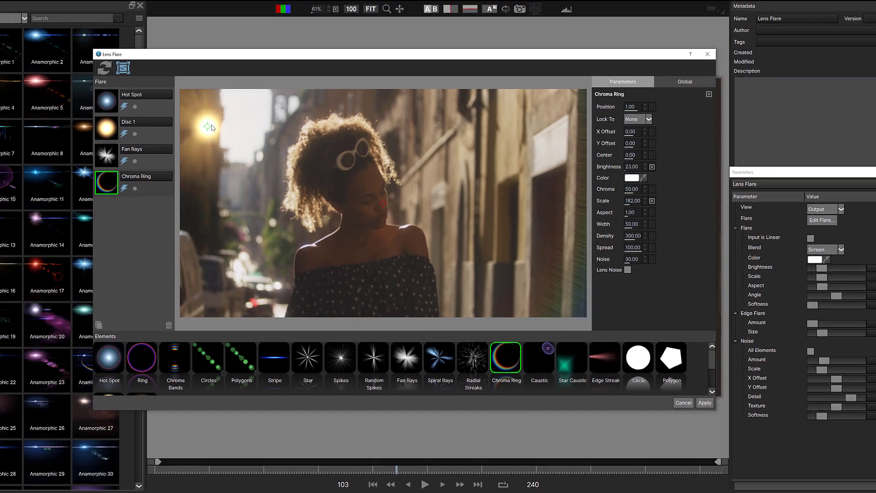
drag(211, 128, 256, 110)
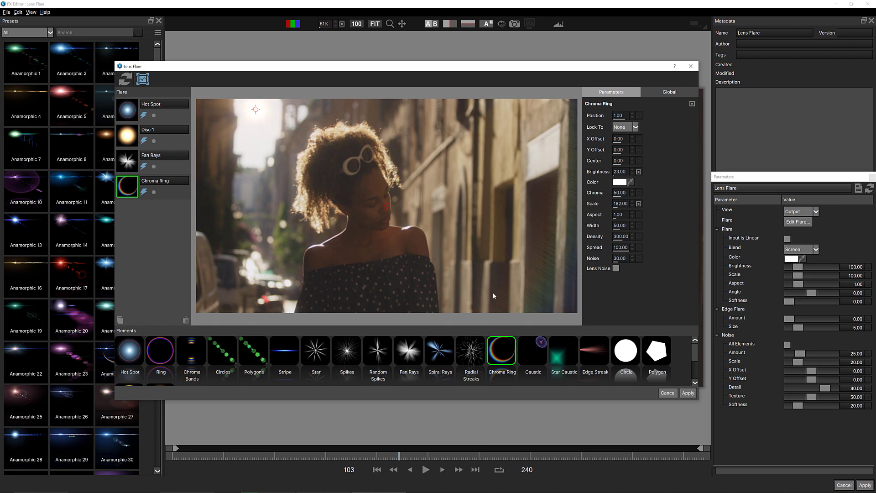
click(688, 393)
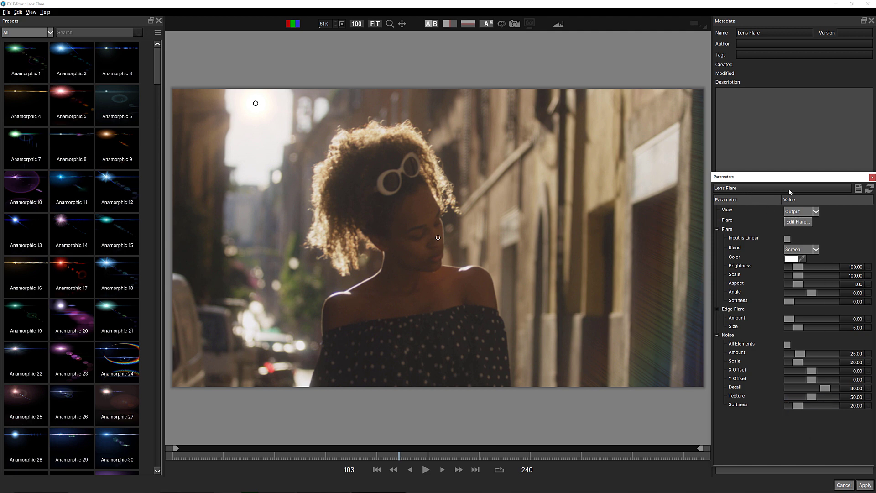
Save the flare as a new preset named "Sun in NYC with Beams and Chroma", tagged Sun, NYC, Let's Edit, Beams, Chroma
click(859, 189)
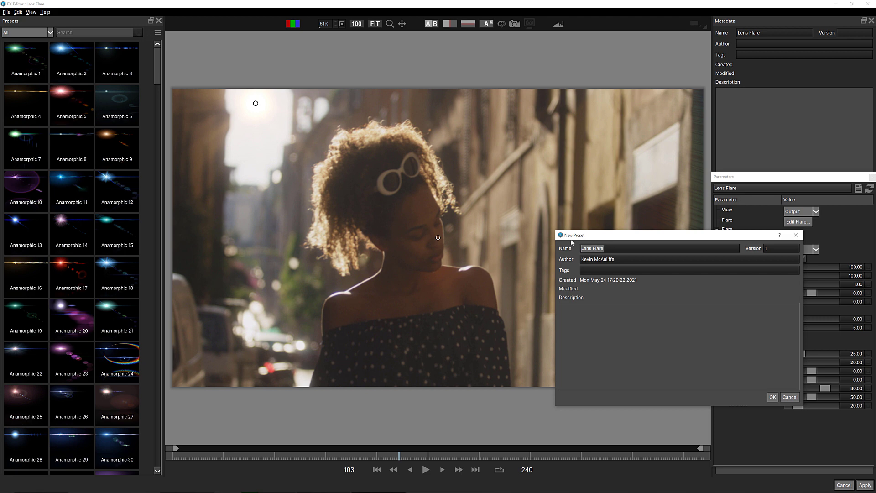
text(S)
text(e)
text(ith)
text( Beams an)
text(d Chrom)
text(Sun, NYC)
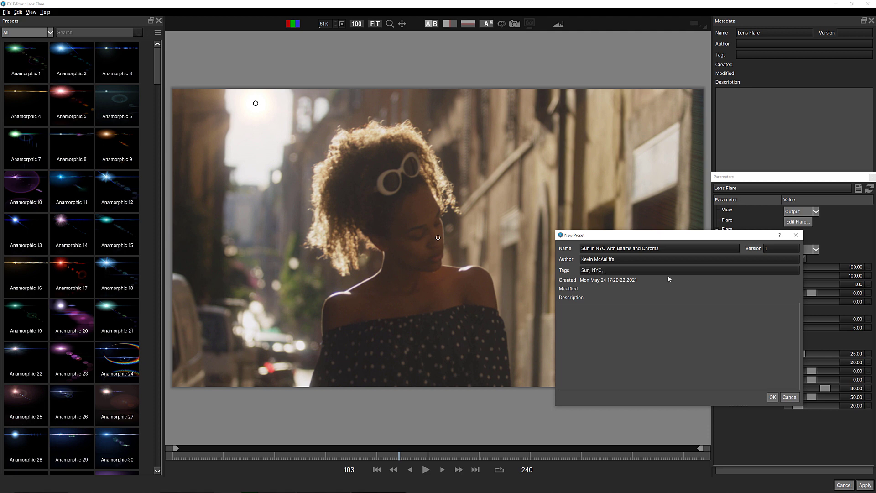
text(, Let's Edit, Beams, Chroma)
click(773, 398)
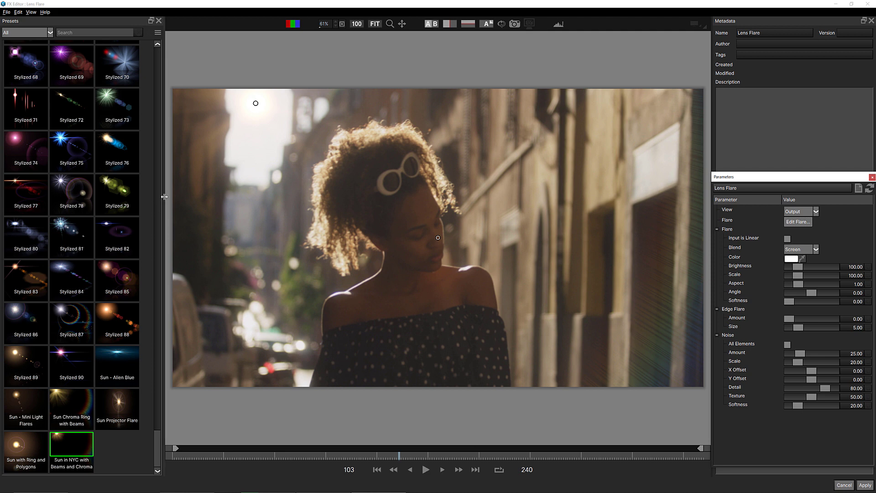
Search the presets for "Sun", "Let's Edit" and "NYC" in turn to check the new preset's tags
click(74, 32)
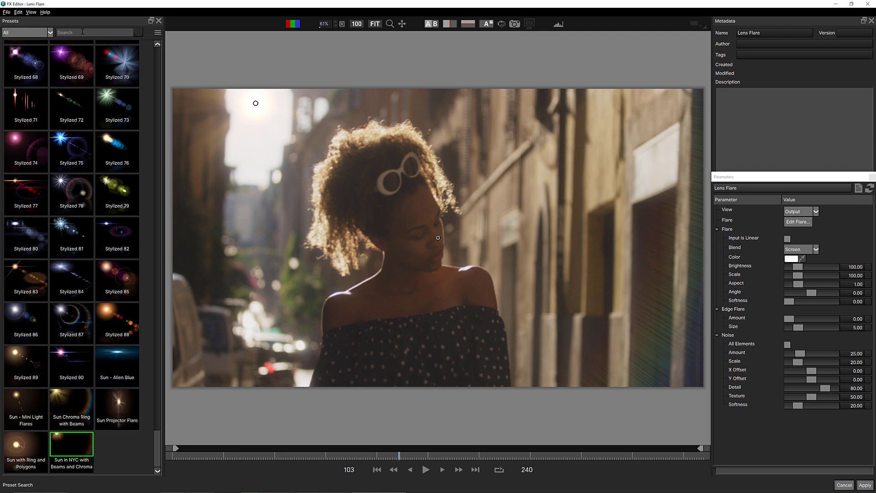
text(Sun)
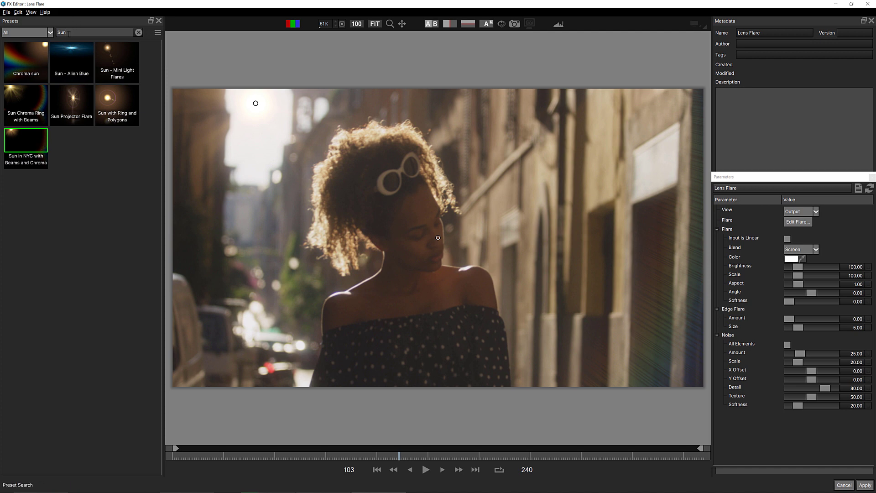
key(ctrl+a)
text(Let)
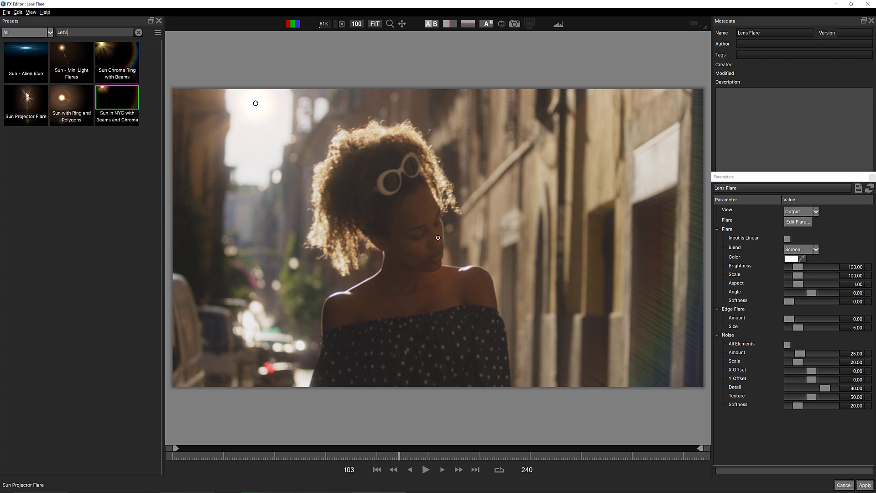
text('s)
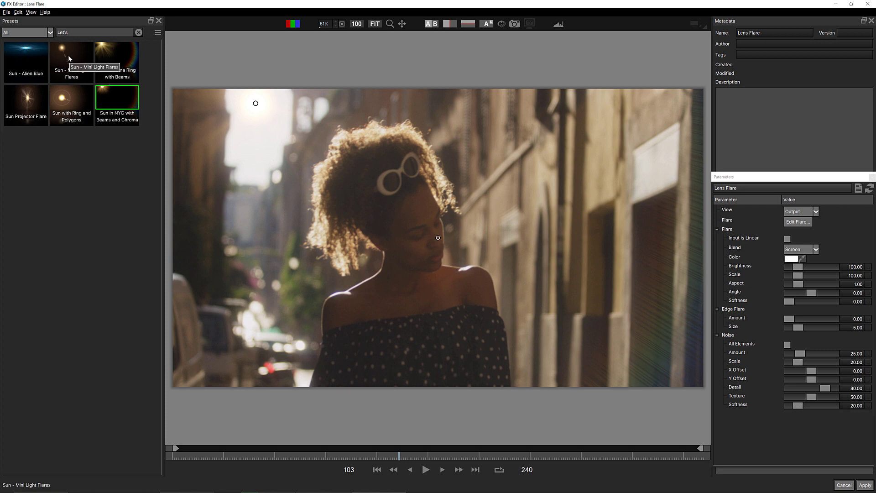
text( Edit)
click(63, 32)
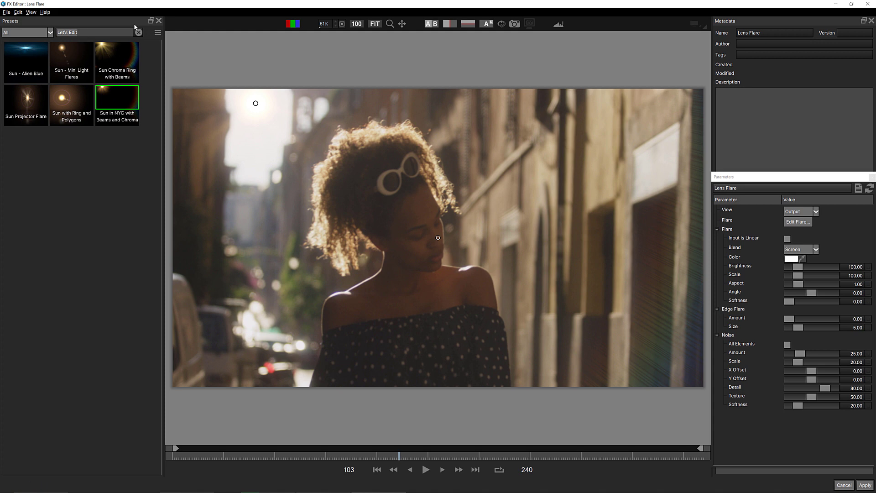
text(NYC)
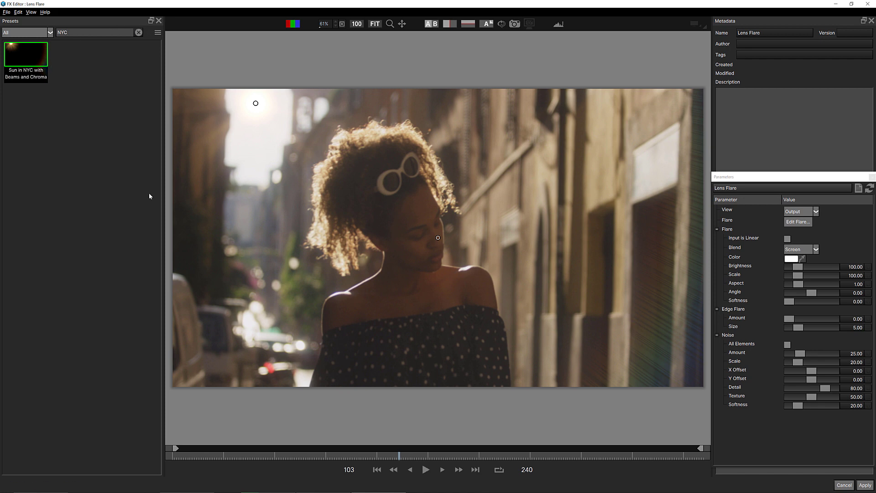
Apply the flare to the woman-in-sunlight clip and play the clip back from its start
click(865, 485)
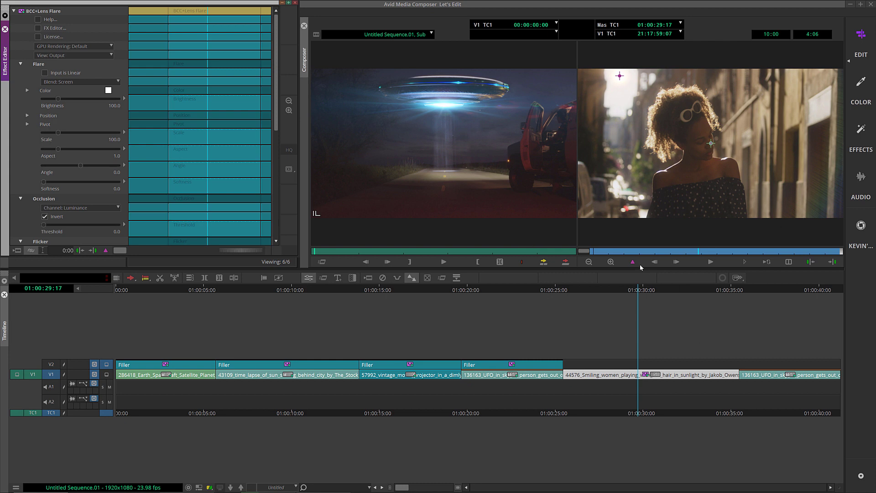
click(588, 252)
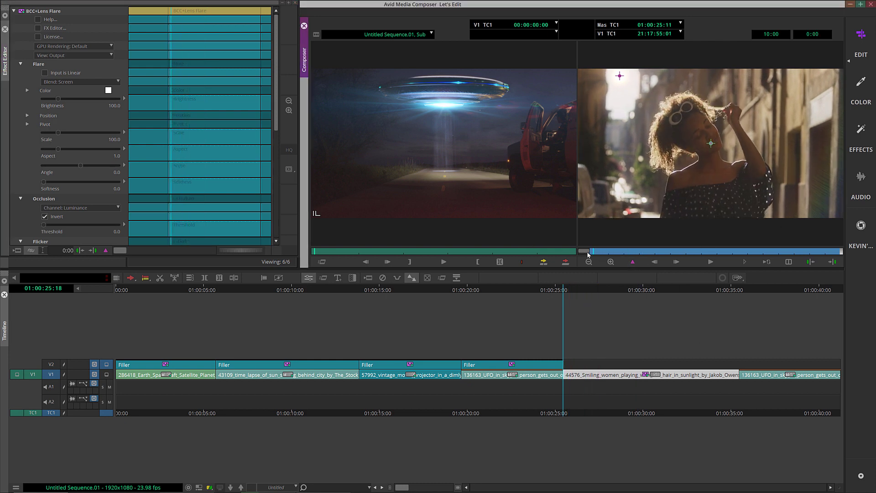
key(l)
key(l)
key(l)
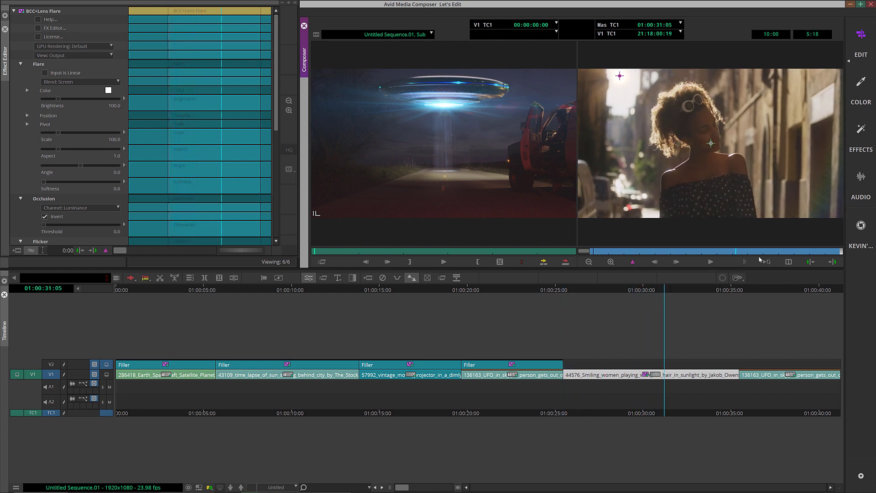
click(589, 251)
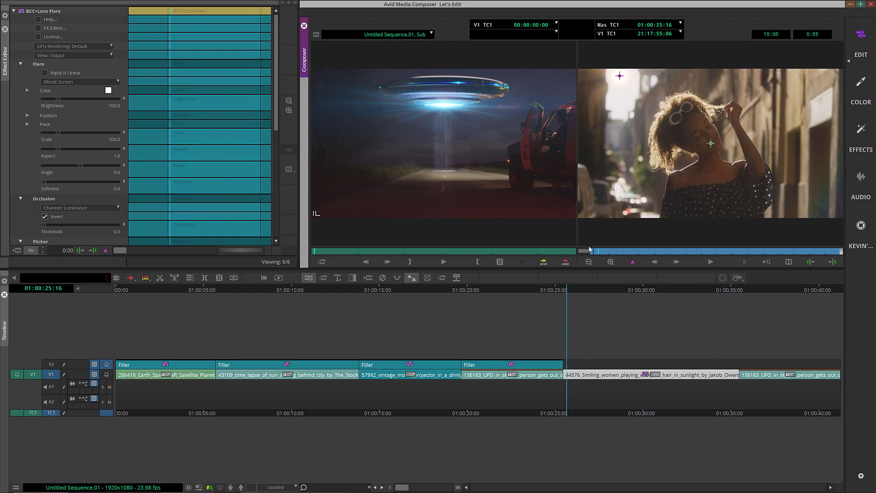
key(l)
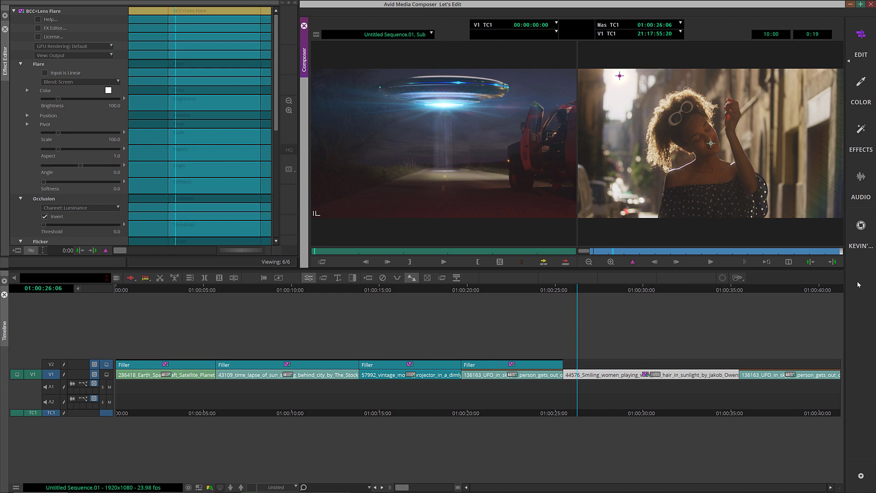
Copy the Lens Flare effect from the woman-in-sunlight clip onto the last UFO clip and park on that clip
click(780, 378)
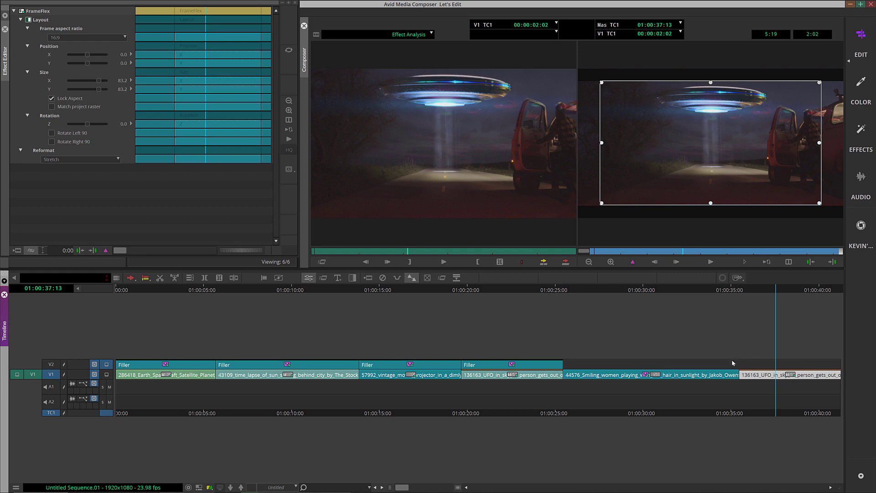
click(679, 375)
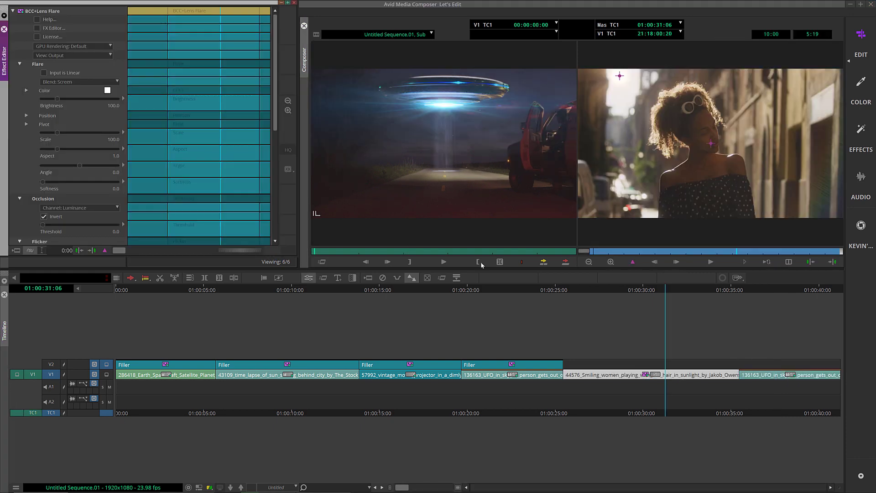
click(774, 377)
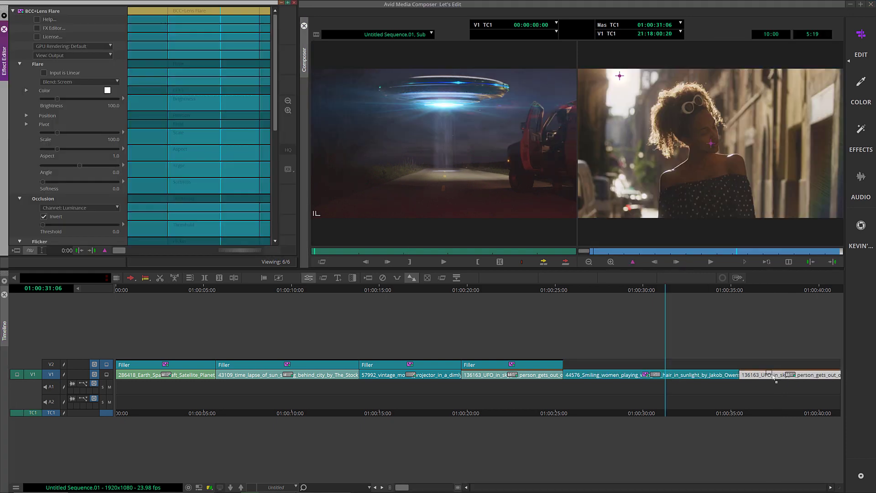
click(774, 378)
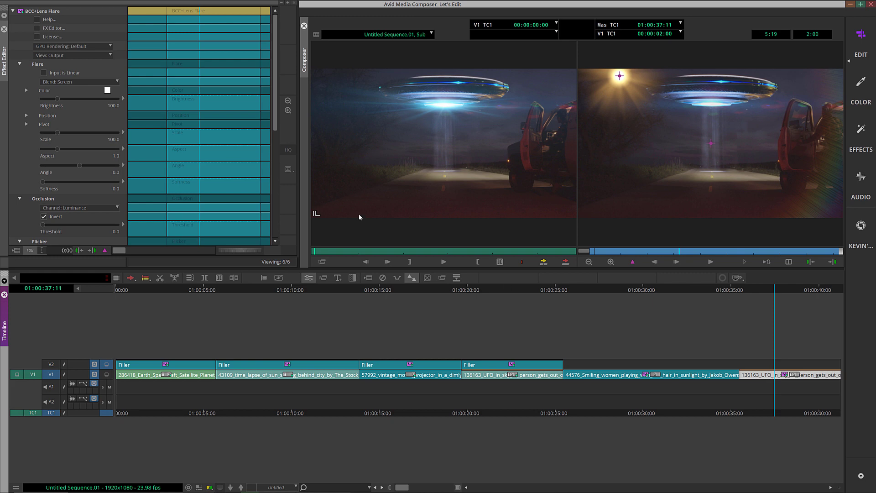
In the UFO clip's flare, move the light source down over the dark trees and delete the Chroma Ring and Fan Rays elements
click(45, 27)
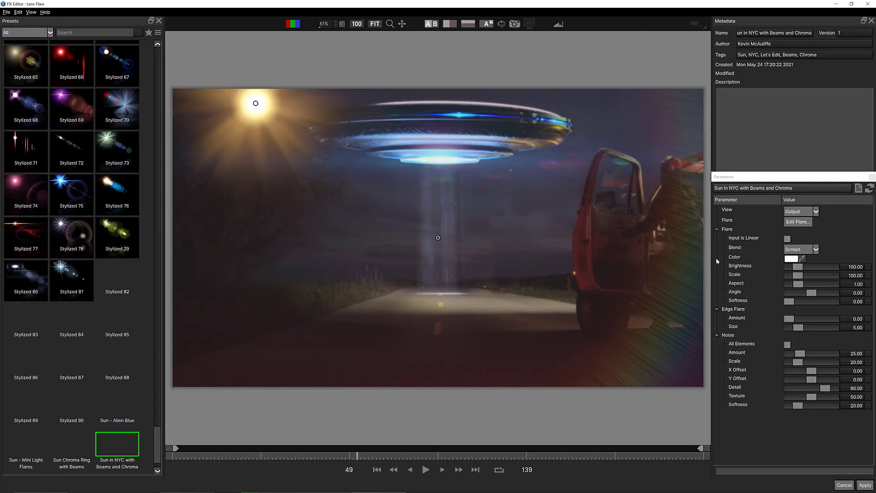
click(796, 222)
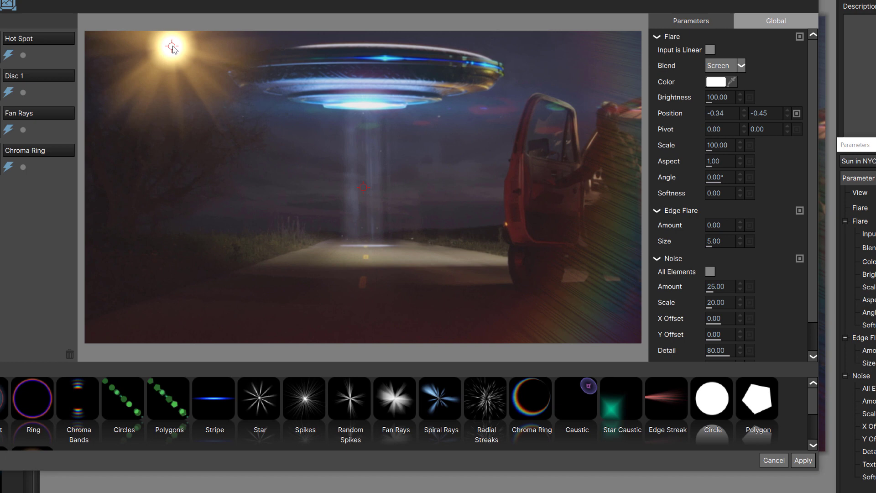
drag(173, 50, 191, 170)
click(48, 167)
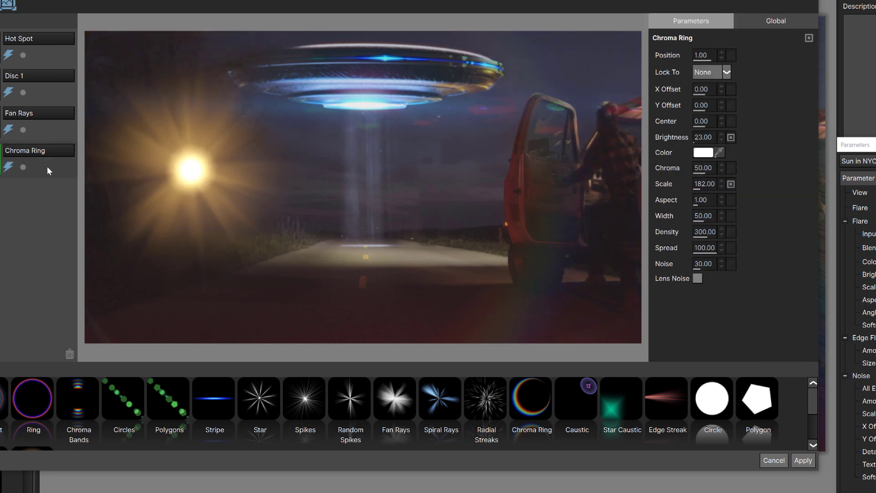
key(Delete)
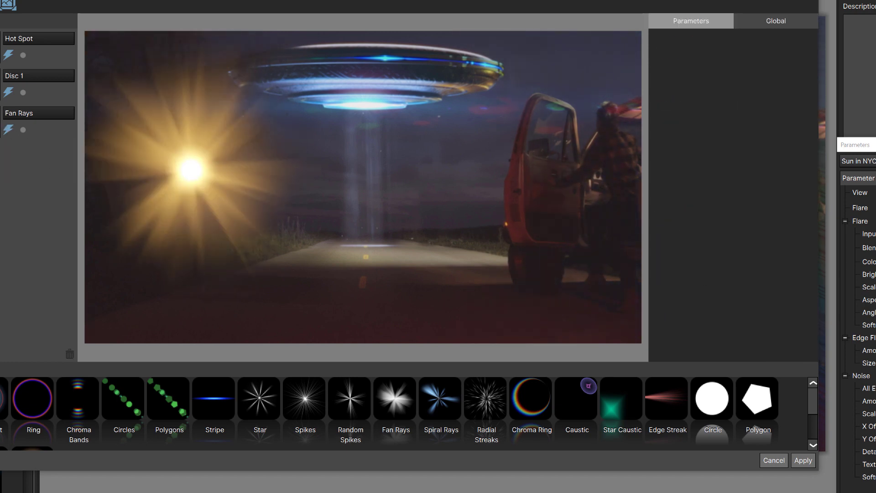
click(15, 132)
key(Delete)
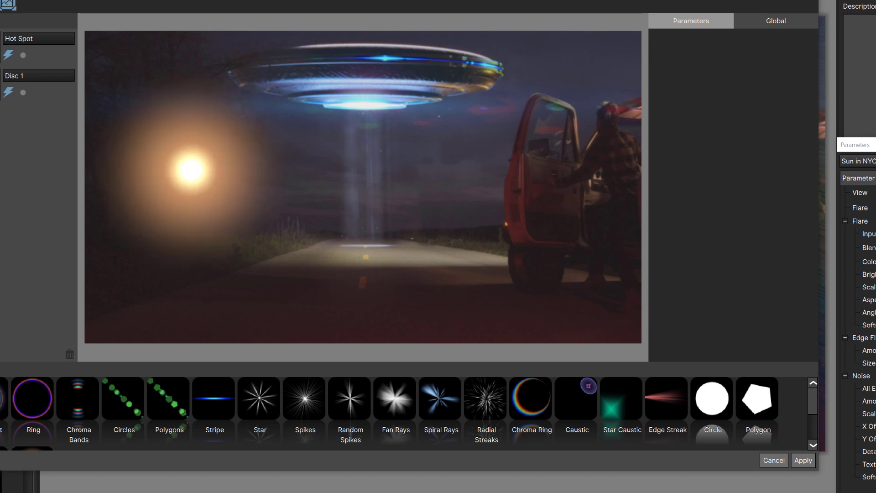
Change the Disc 1 color and the Hot Spot outer color to the bright blue #00aaff
click(6, 91)
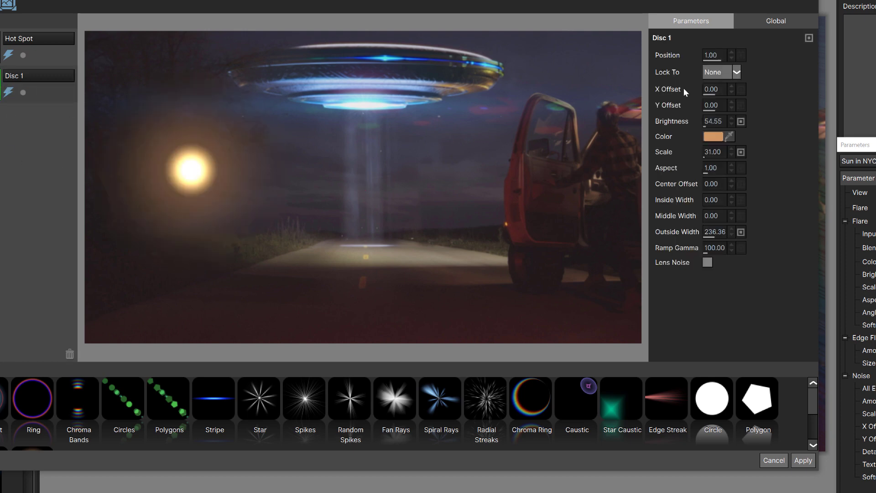
click(713, 137)
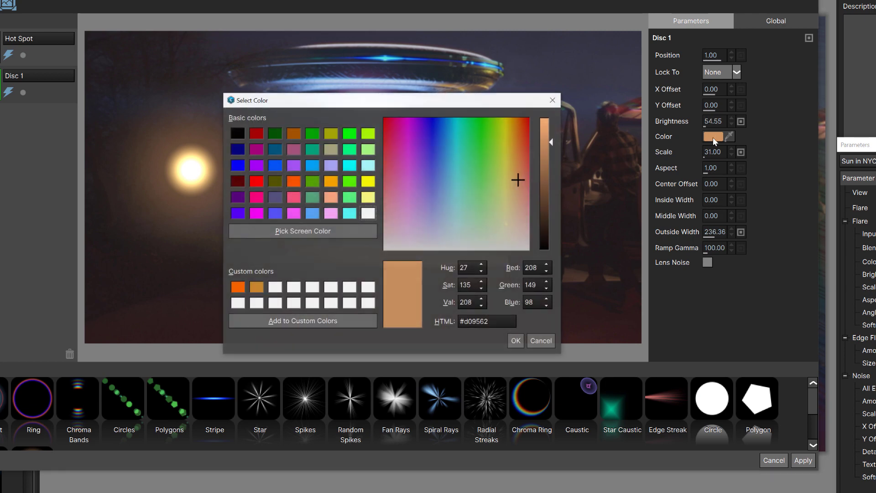
click(312, 165)
click(517, 341)
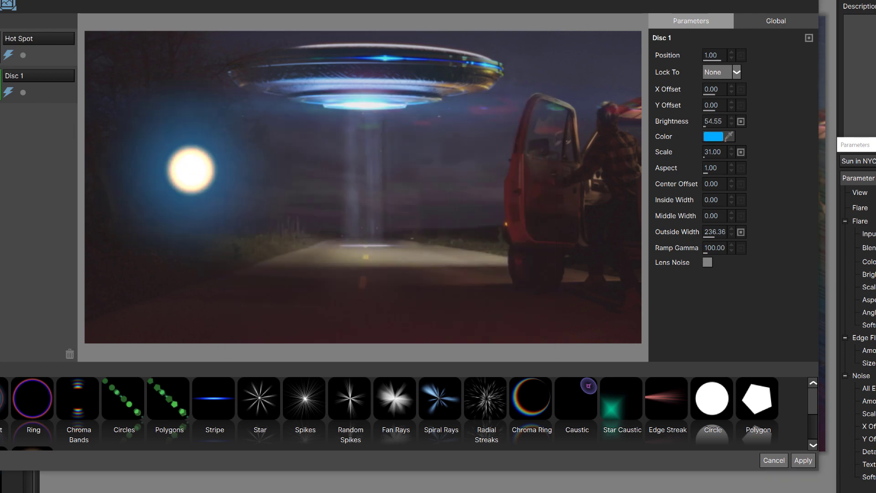
click(19, 38)
click(717, 151)
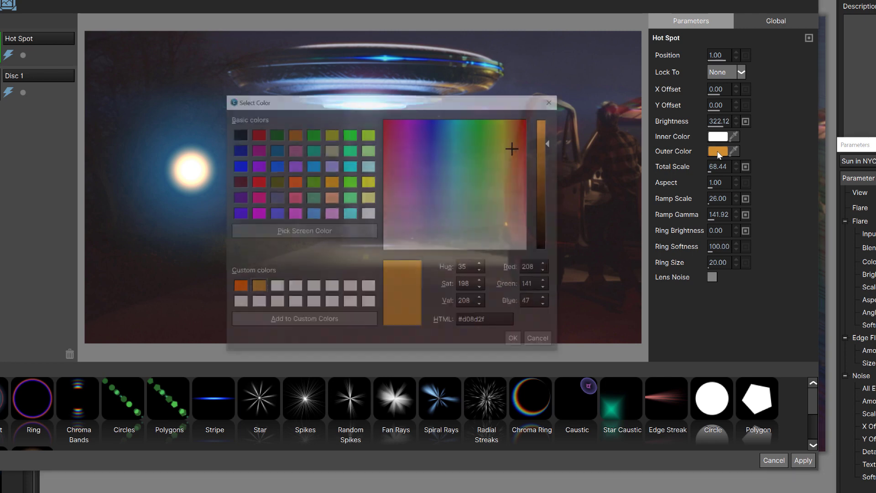
click(312, 165)
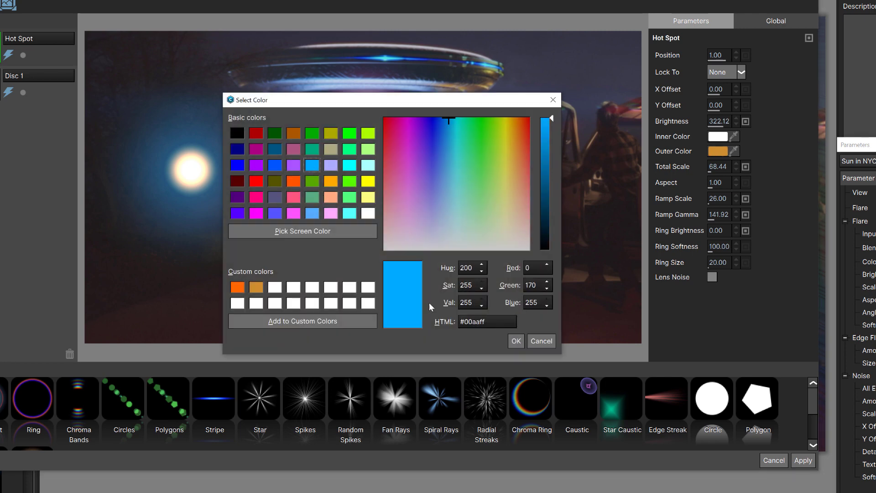
click(516, 341)
Set the Hot Spot's aspect to 5.00, total scale to 52.44 and brightness to 127.12, with the light source on the saucer's glowing underside
drag(198, 170, 355, 134)
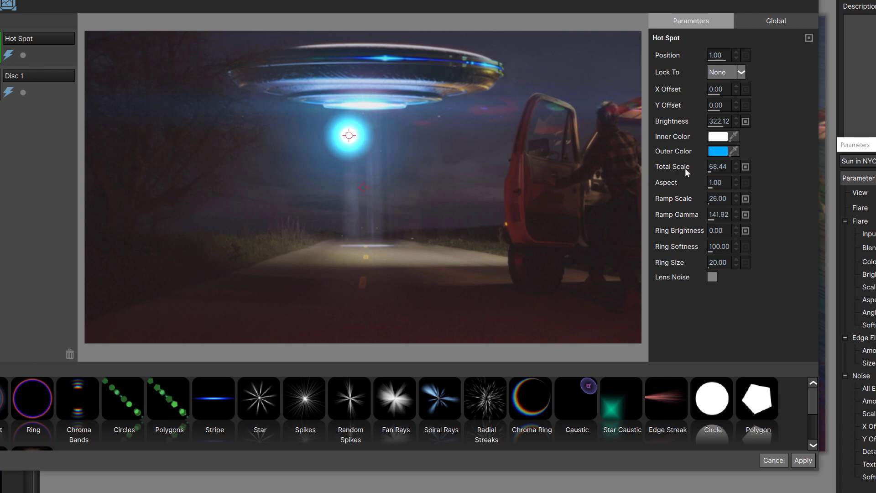
drag(718, 182, 788, 178)
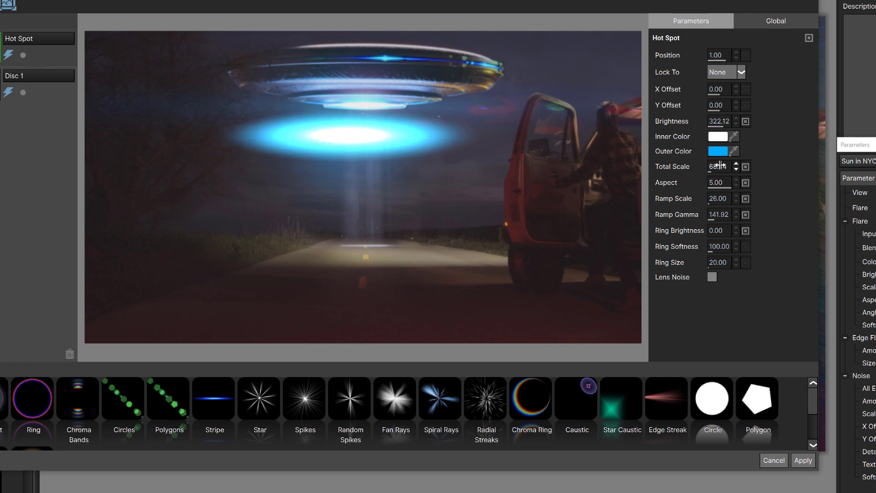
drag(720, 166, 704, 168)
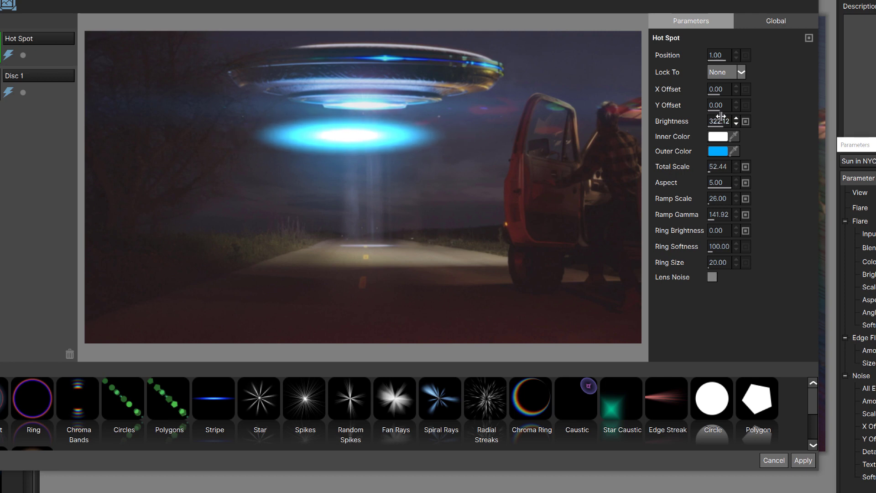
drag(721, 117, 583, 123)
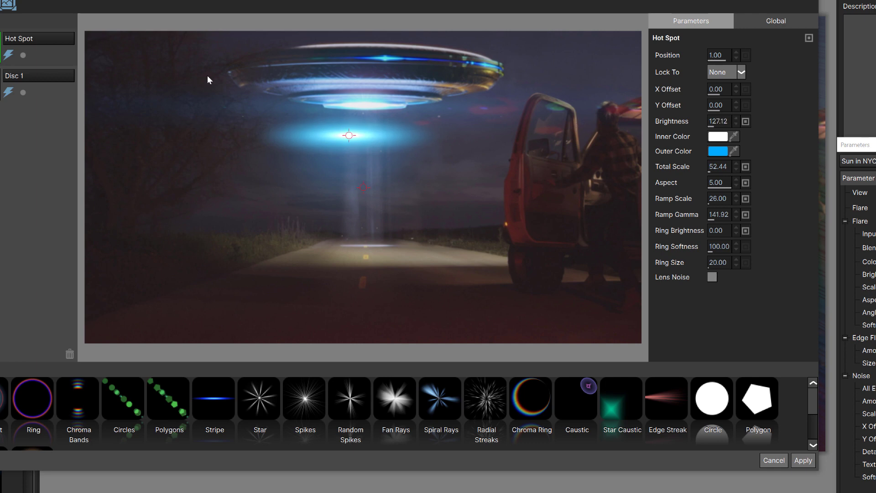
drag(349, 136, 366, 105)
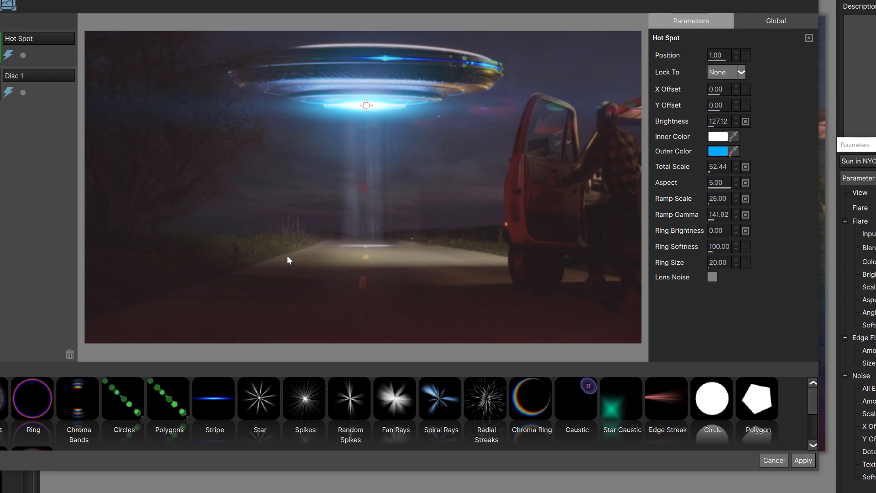
Add a Star element to the flare with an aspect of 5.00 and a scale of 7.00
drag(264, 387, 18, 147)
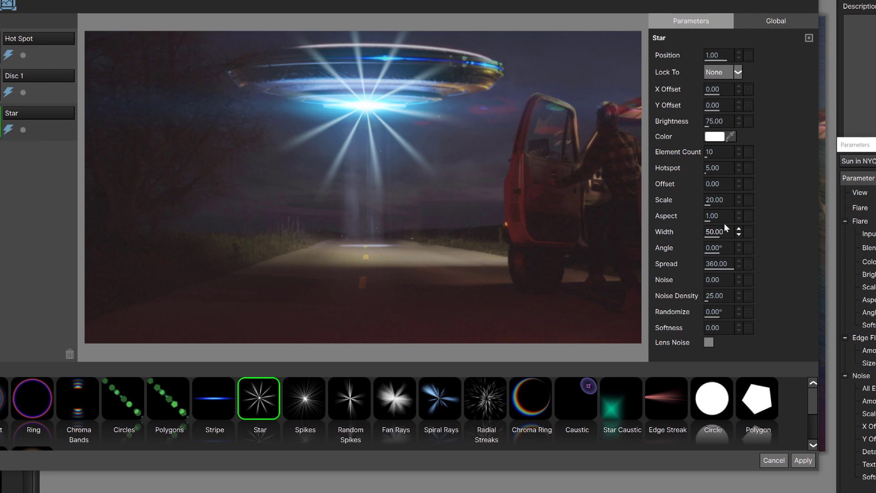
mouse_move(713, 216)
mouse_down()
mouse_move(706, 215)
mouse_move(773, 207)
mouse_move(706, 200)
mouse_up()
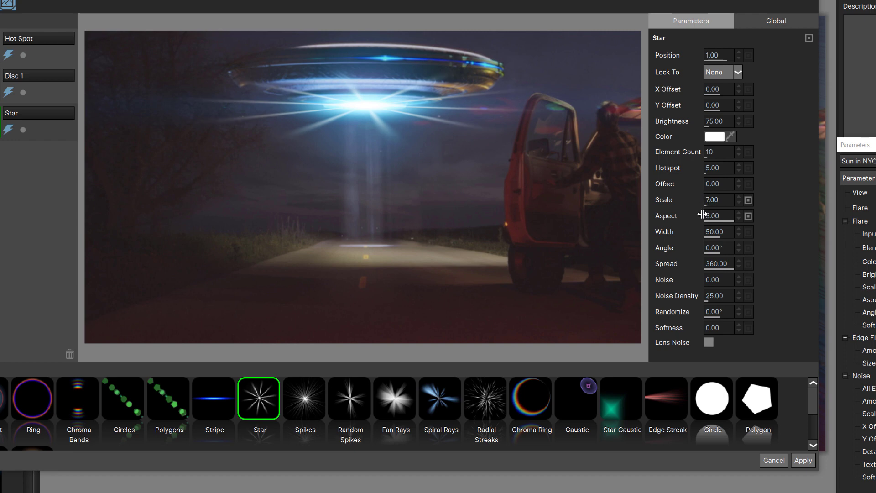
Change the Star element's color to the bright blue #00aaff
click(707, 138)
click(312, 167)
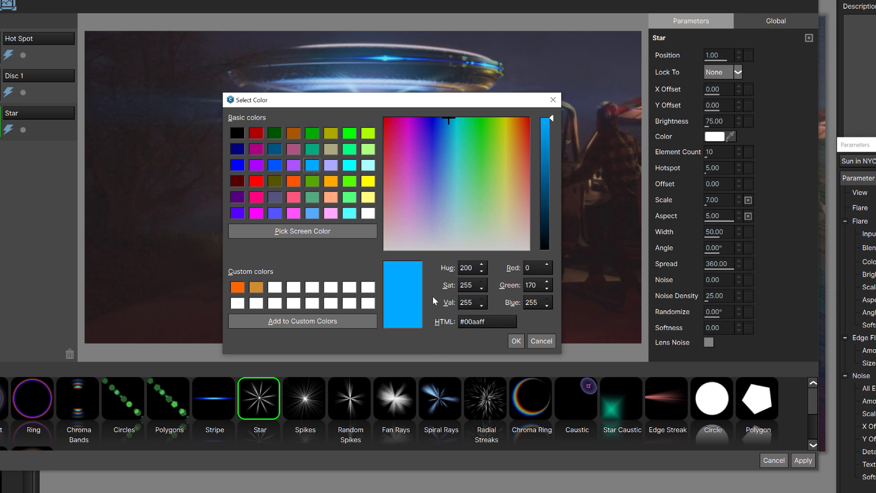
click(516, 341)
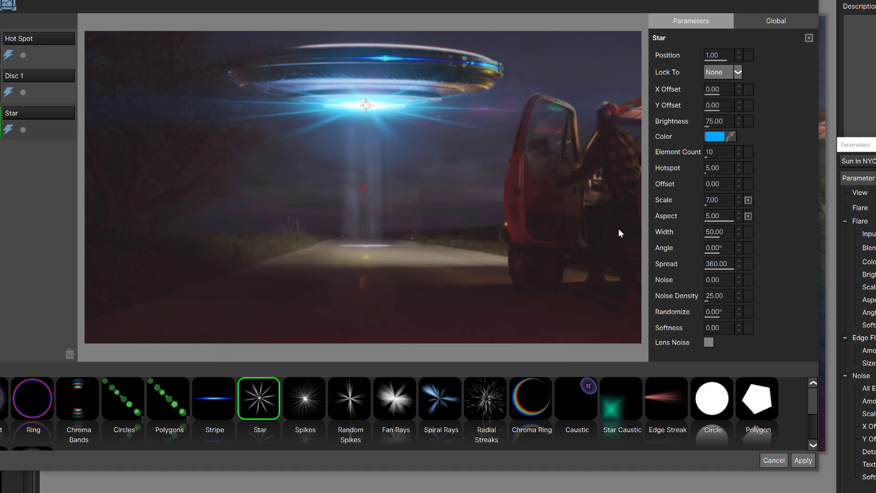
Add a Radial Streaks element with a scale of 14.00, an aspect of 5.00 and the color #00aaff
drag(479, 392, 31, 190)
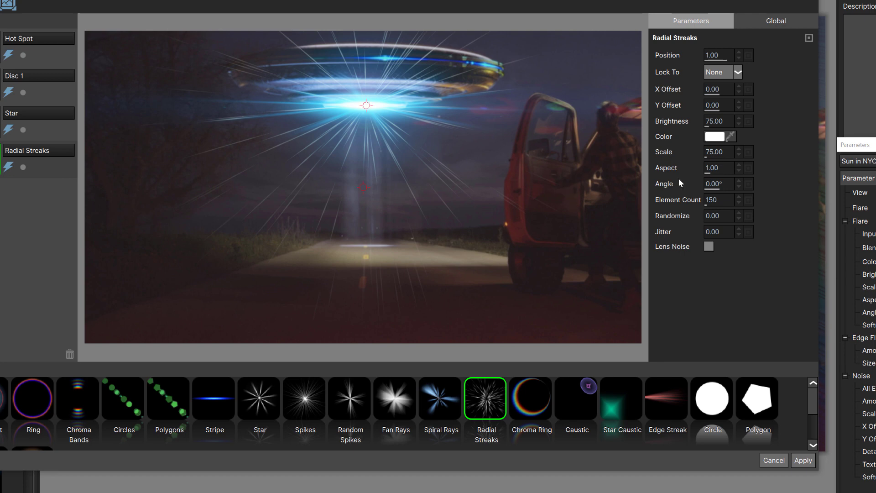
mouse_move(739, 167)
mouse_down()
mouse_move(758, 164)
mouse_move(714, 150)
mouse_move(677, 153)
mouse_move(672, 161)
mouse_up()
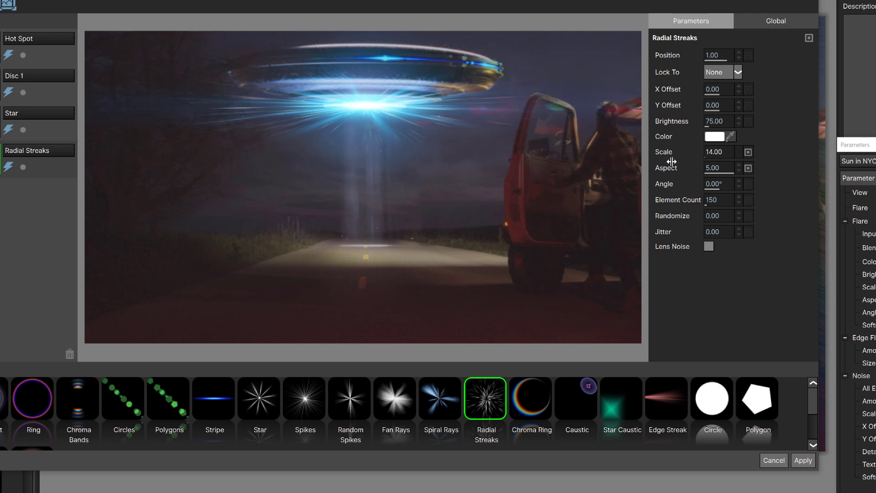
click(715, 138)
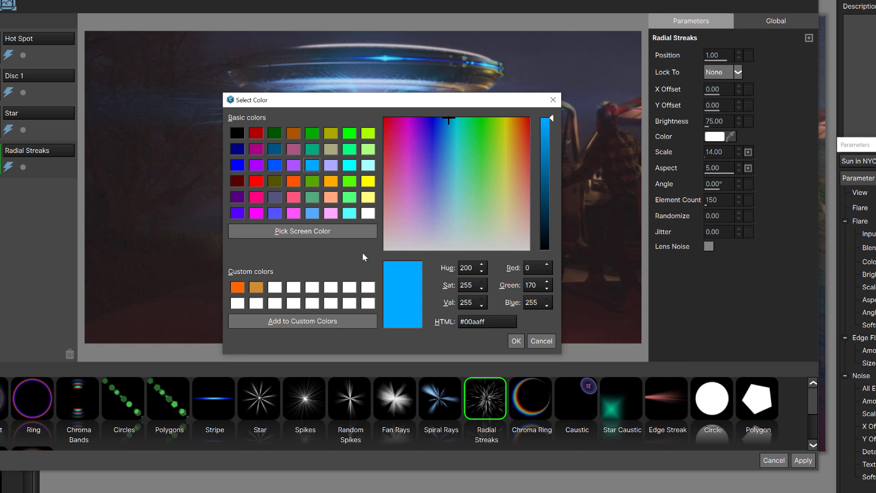
click(516, 341)
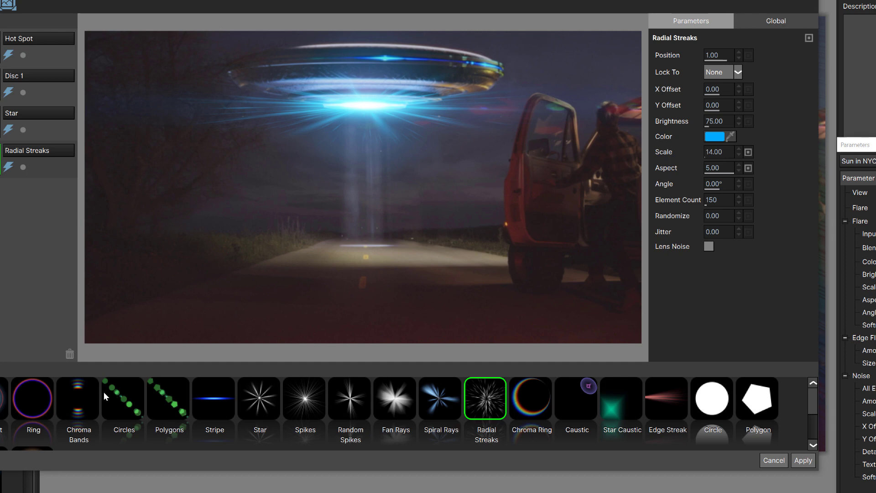
Add a Chroma Bands element to the flare and apply the flare edits
drag(73, 397, 3, 286)
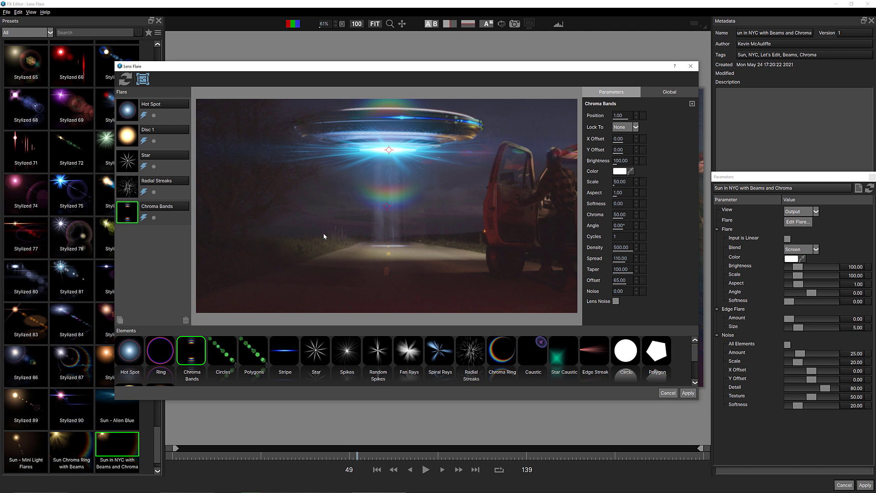
click(687, 393)
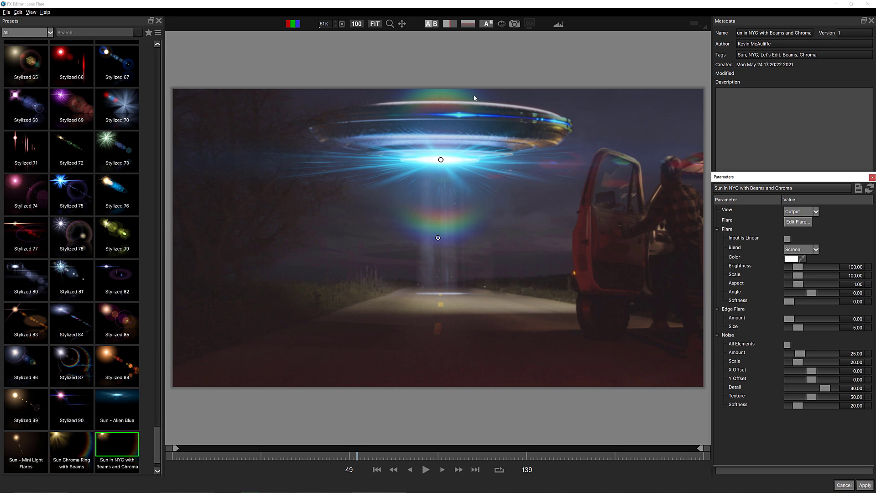
Save the flare as a new preset named Sun Flare in Blue for UFO Shot, tagged Sun, Blue Sun, Let's Edit
click(859, 188)
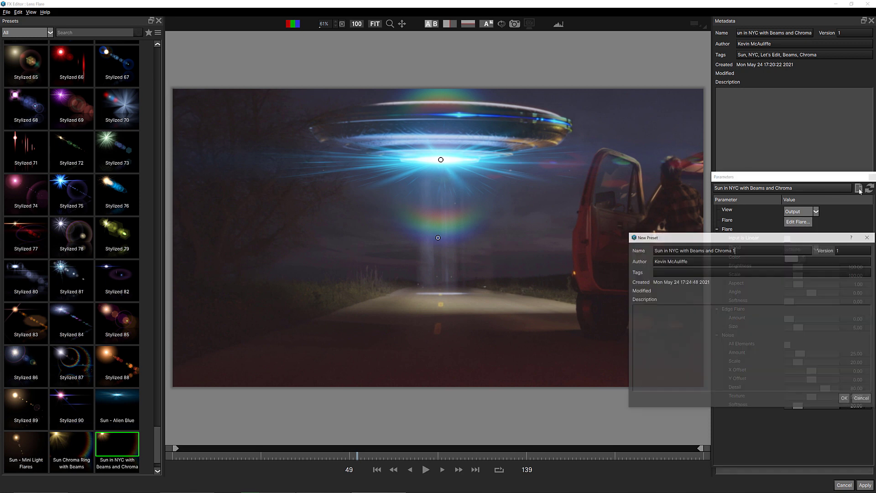
drag(702, 238, 517, 246)
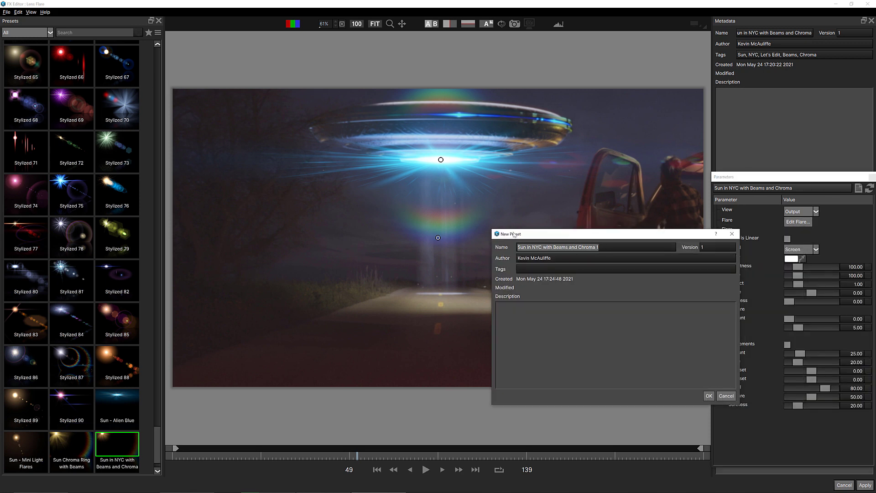
text(Sun fo)
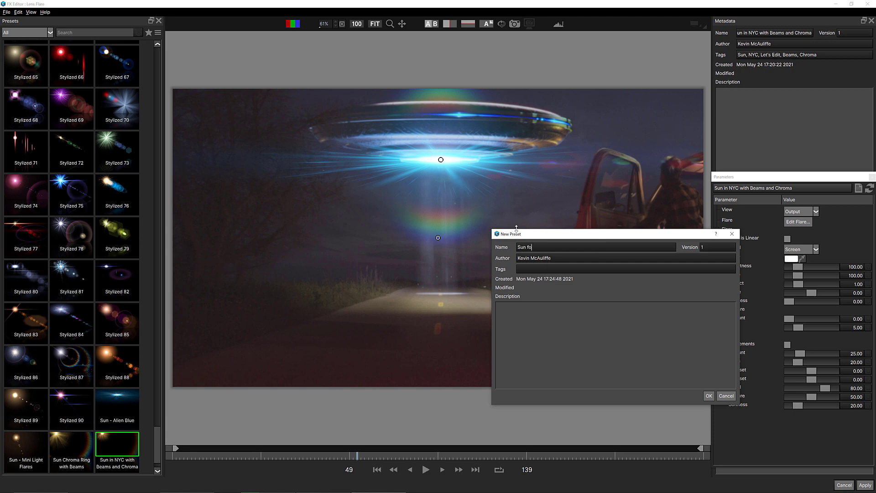
text(r UFO Shot)
key(Tab)
key(Tab)
key(Tab)
text(Flare in BlueSun, Blue Sun, E)
key(BackSpace)
text(Let's Edit)
click(710, 395)
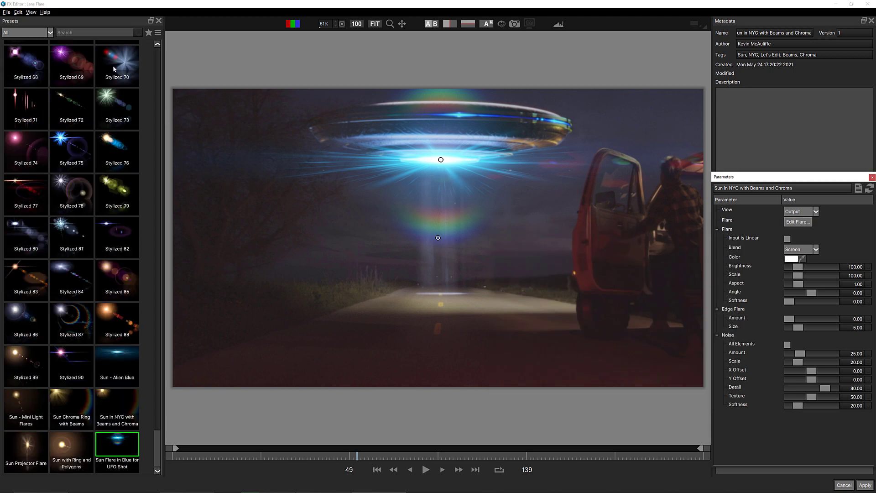
Among the Custom presets, compare Sun - Alien Blue with Sun Flare in Blue for UFO Shot and apply the latter to the clip
click(50, 33)
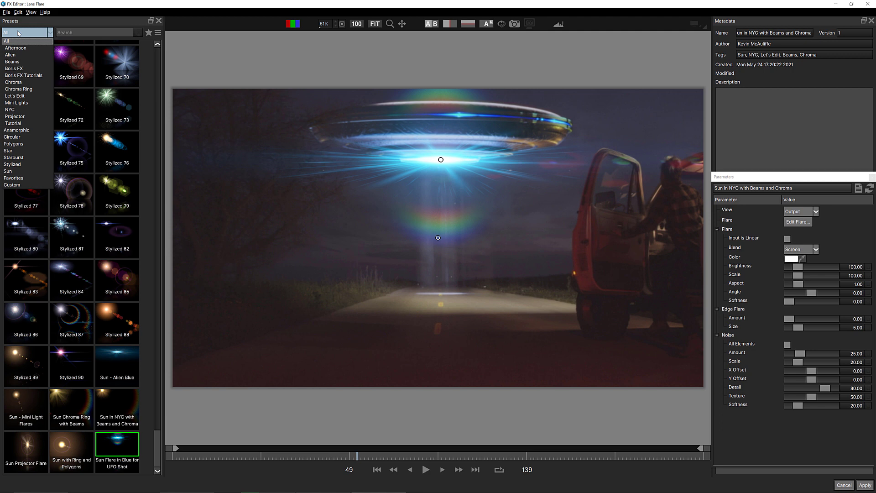
click(25, 185)
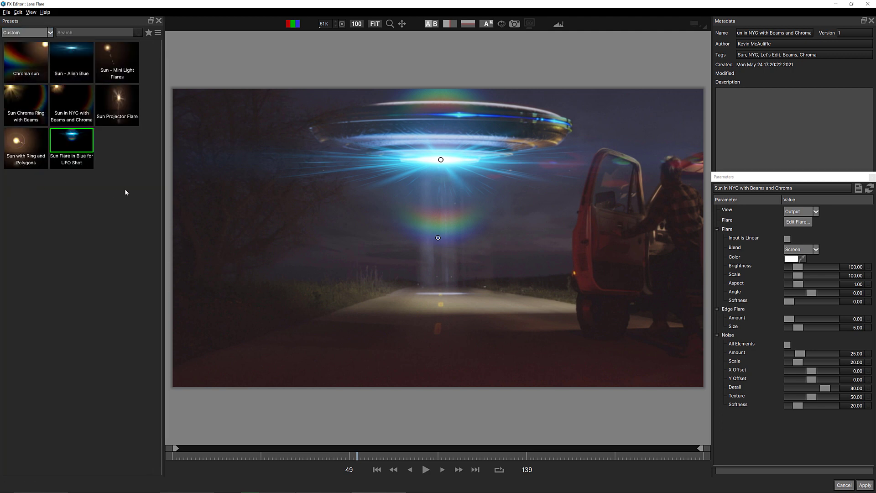
click(71, 55)
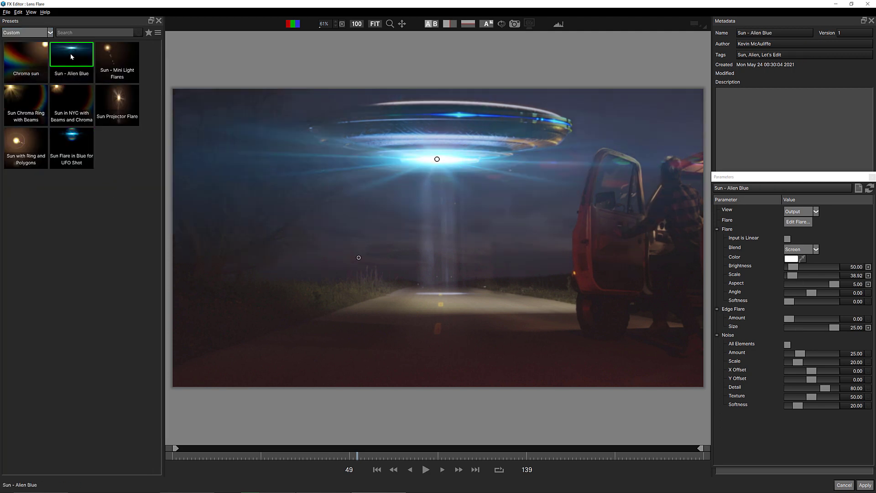
click(76, 140)
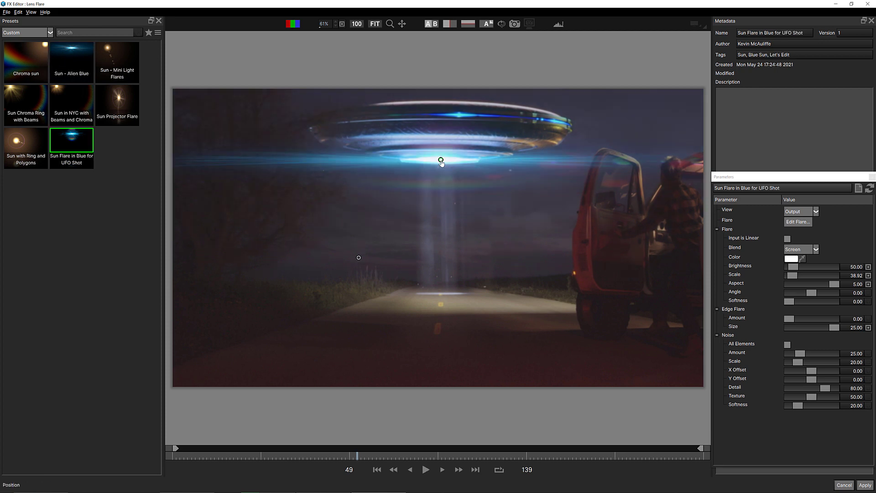
mouse_move(441, 160)
mouse_down()
mouse_move(445, 197)
mouse_move(442, 161)
mouse_up()
click(78, 58)
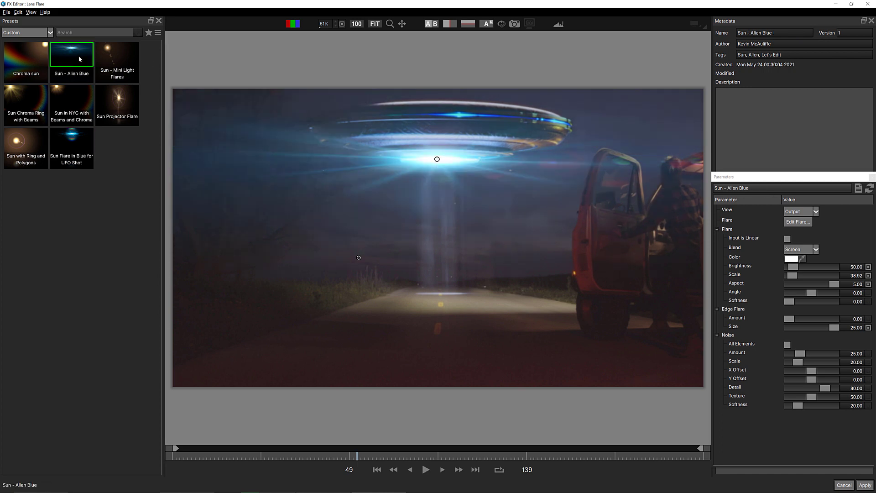
click(75, 144)
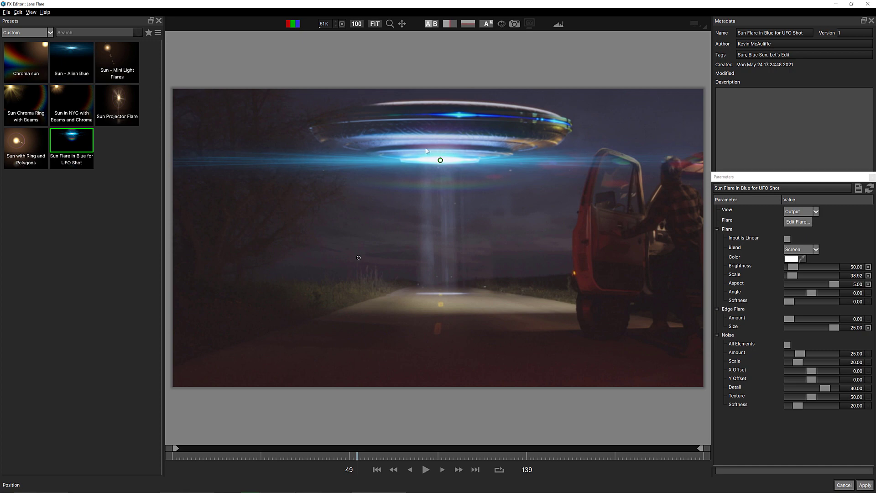
click(866, 485)
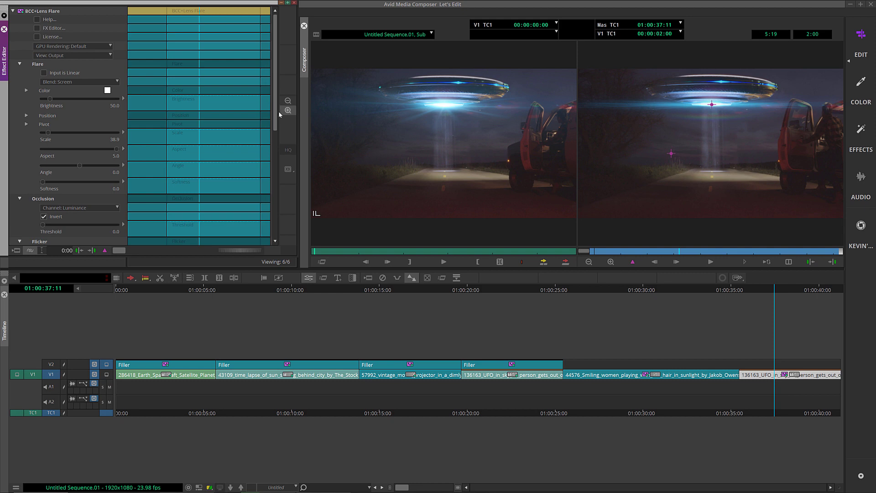
Review the earlier UFO clip on the timeline and examine the Flicker settings of its Lens Flare effect
drag(279, 114, 289, 182)
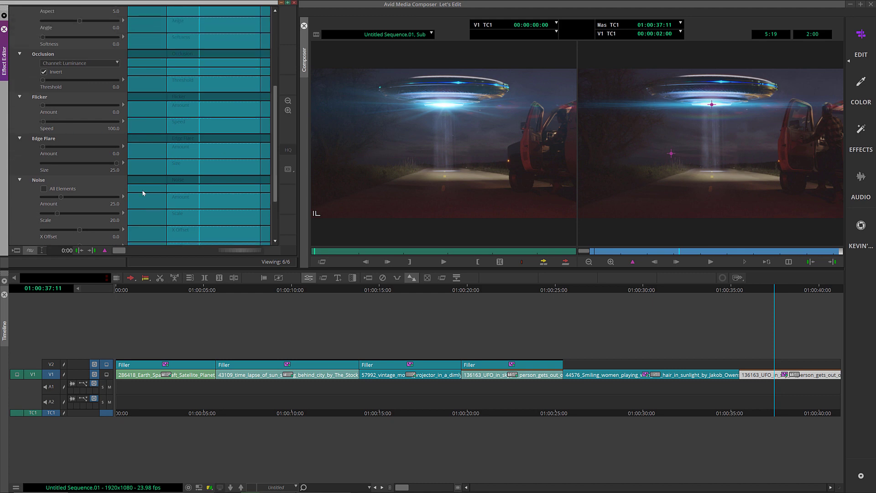
click(497, 372)
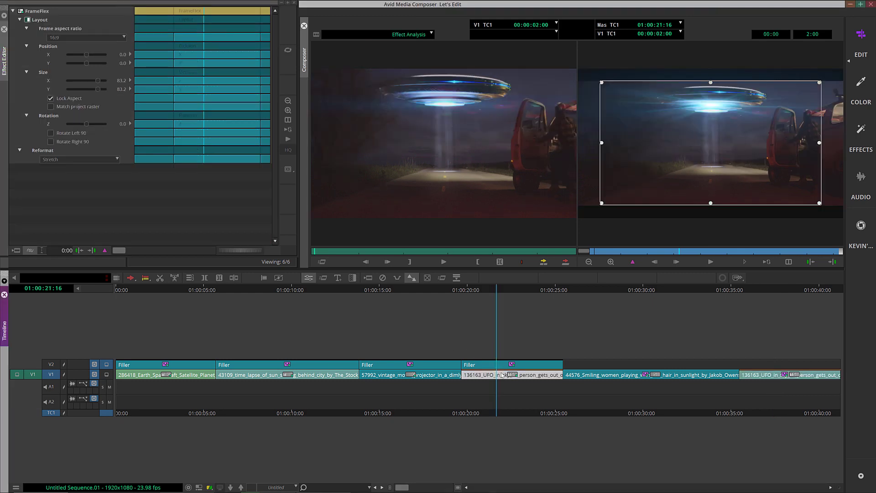
click(476, 371)
drag(476, 371, 493, 376)
key(space)
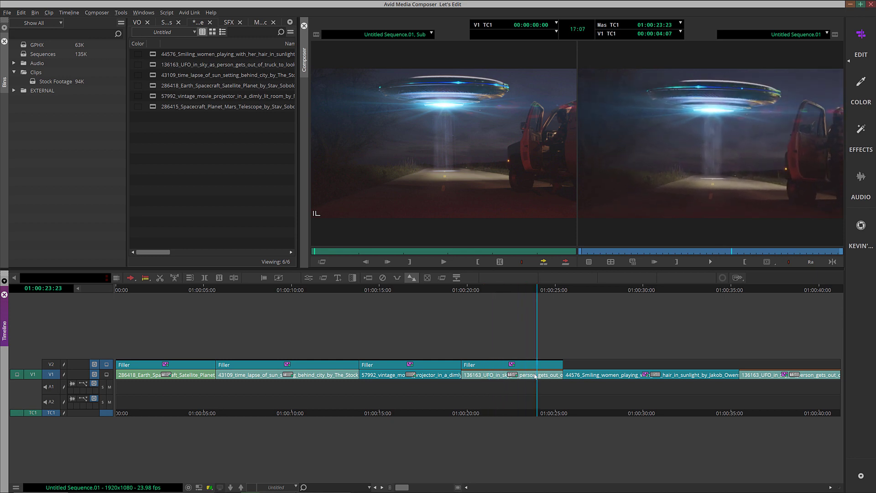
key(ctrl+8)
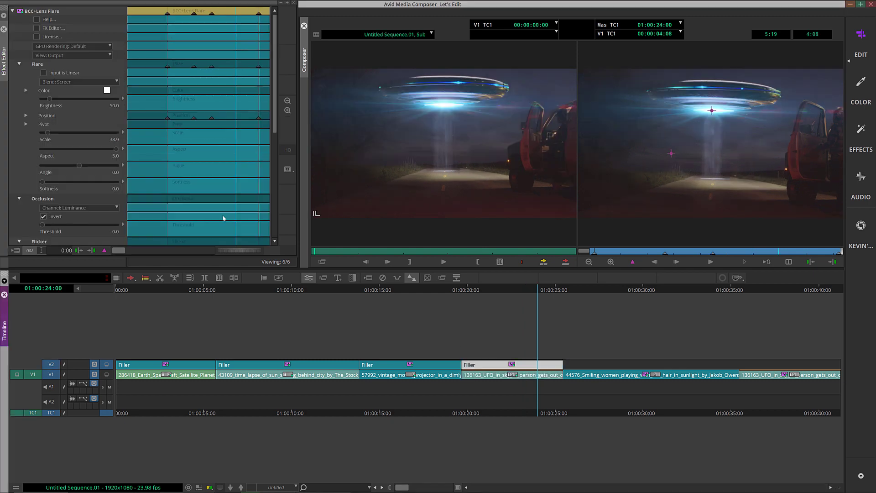
scroll(37, 153, down, 5)
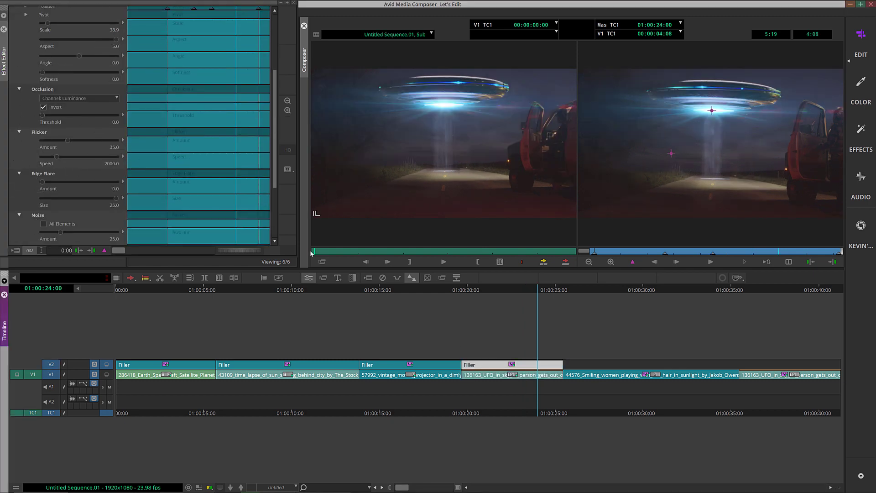
key(ctrl+8)
click(522, 365)
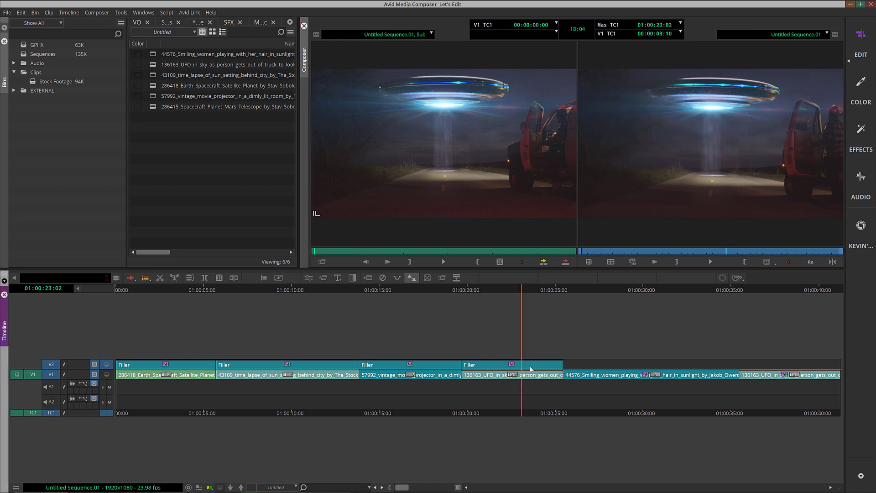
key(ctrl+8)
key(ctrl+8)
Patch source V1 to record track V2 and scrub through the opening of the last UFO clip
click(739, 375)
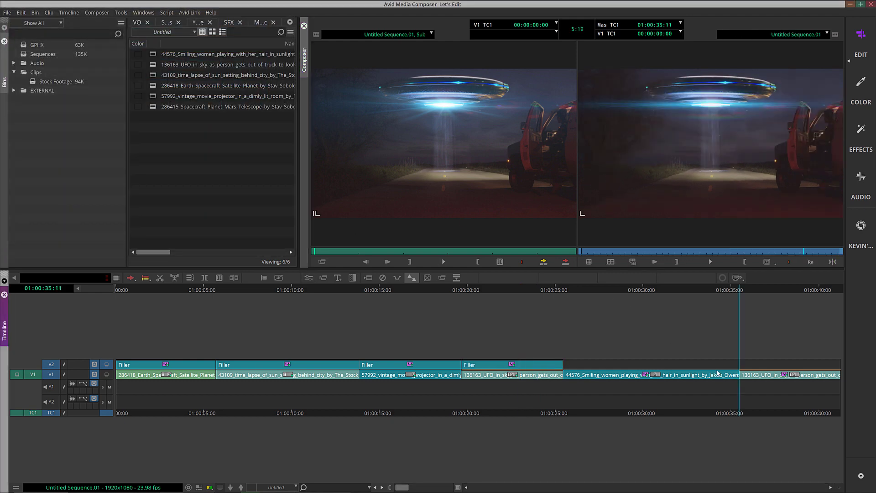
drag(32, 374, 51, 364)
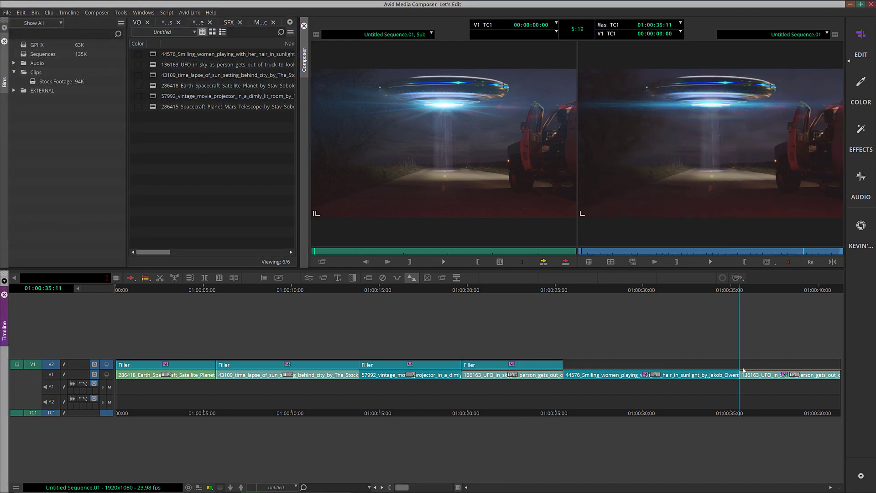
click(767, 374)
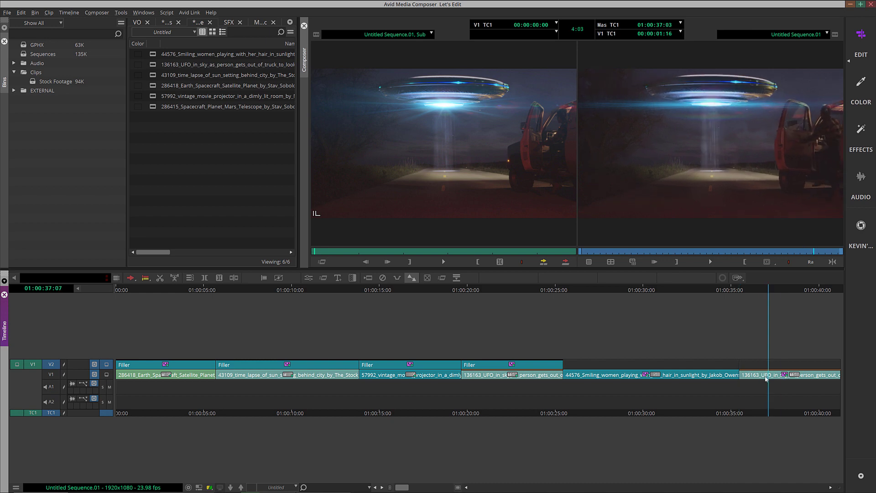
click(749, 380)
drag(752, 381, 776, 387)
key(ctrl+8)
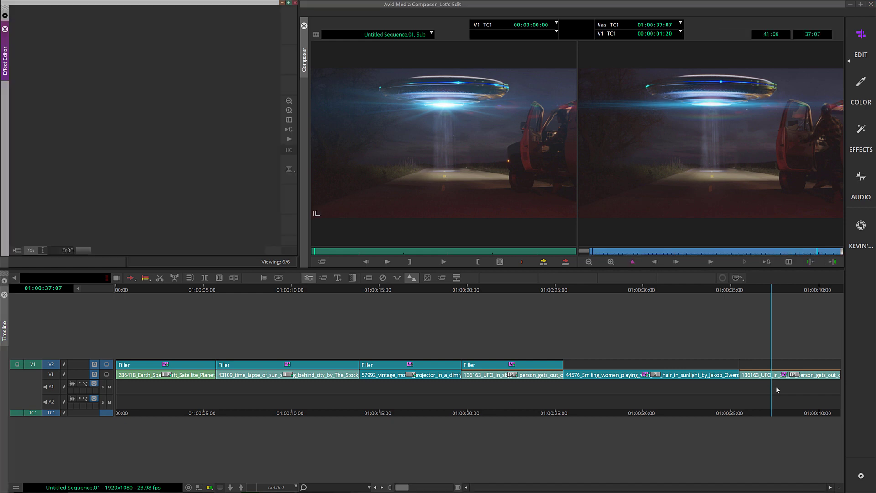
Keyframe the last UFO clip's Lens Flare, moving the light source down with the saucer's underside at the final frame, and scrub to check it
click(770, 377)
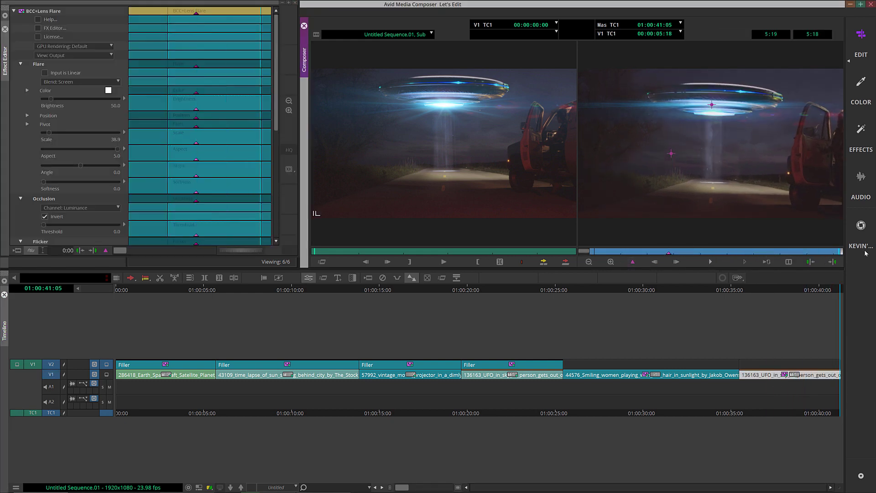
drag(711, 106, 716, 115)
click(669, 253)
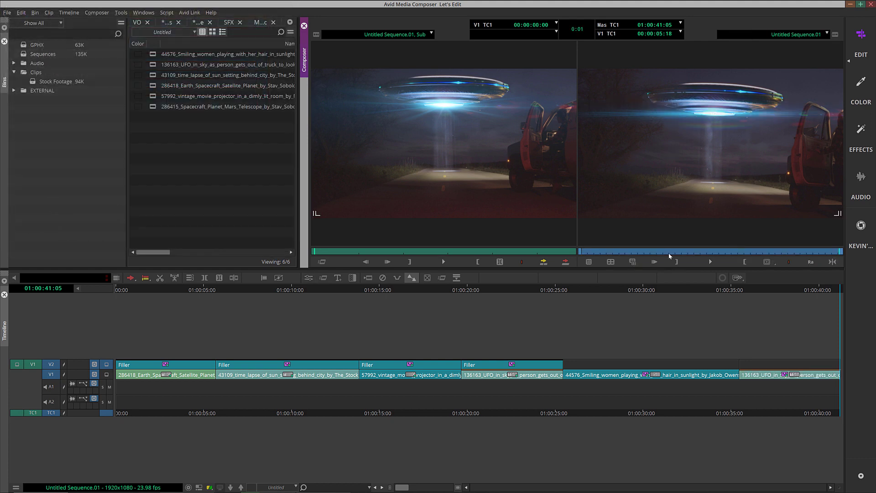
drag(664, 254, 720, 254)
click(750, 379)
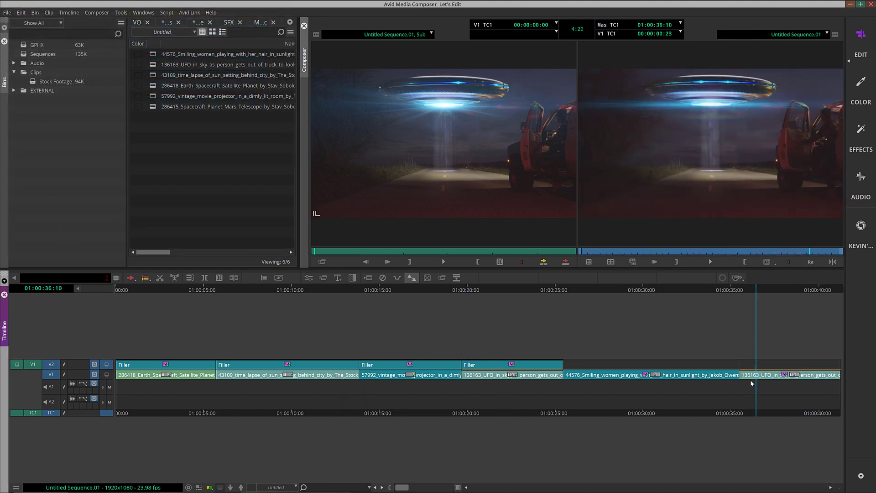
drag(761, 381, 792, 389)
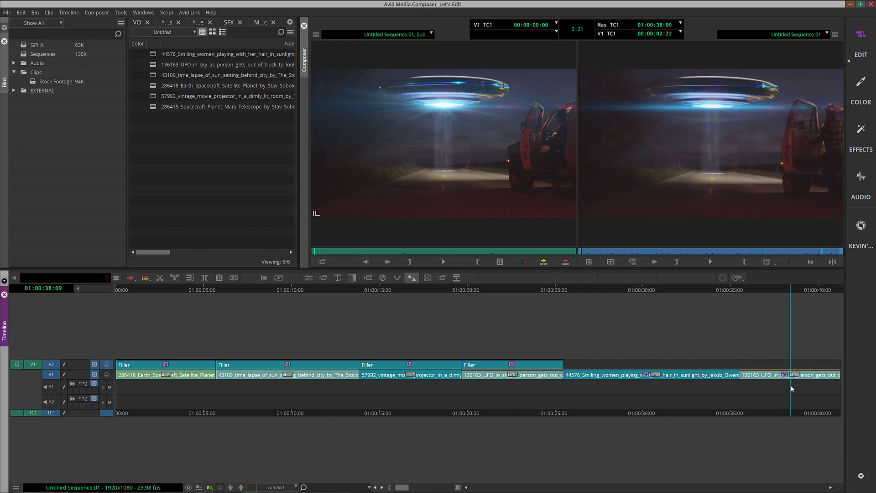
Remove the Flicker keyframe from the last UFO clip's Lens Flare and raise the Flicker Amount to about the middle of its range
key(ctrl+8)
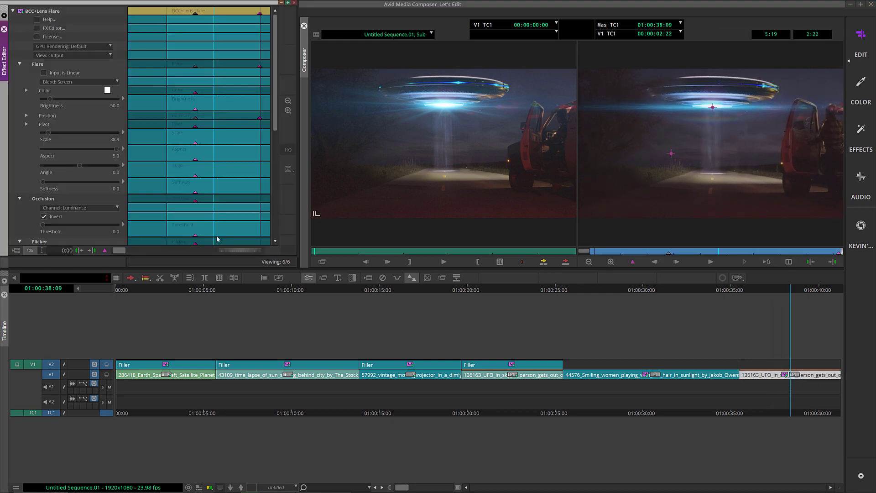
scroll(21, 175, down, 3)
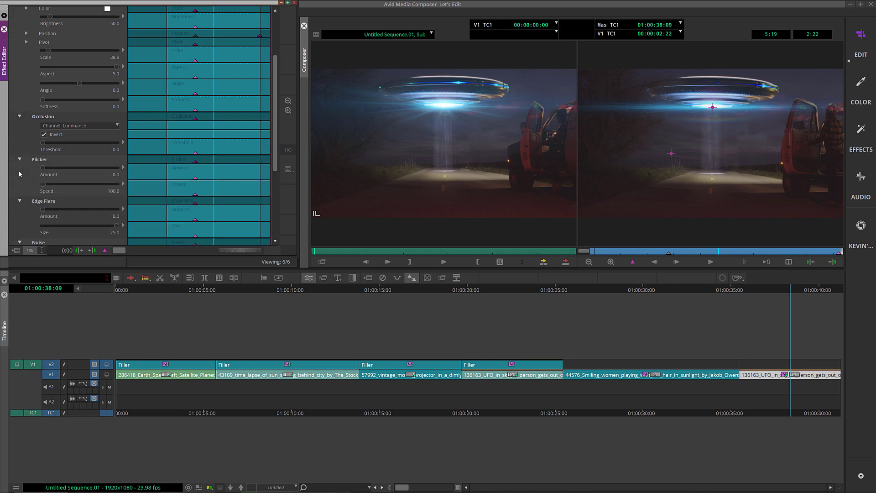
click(195, 163)
key(Delete)
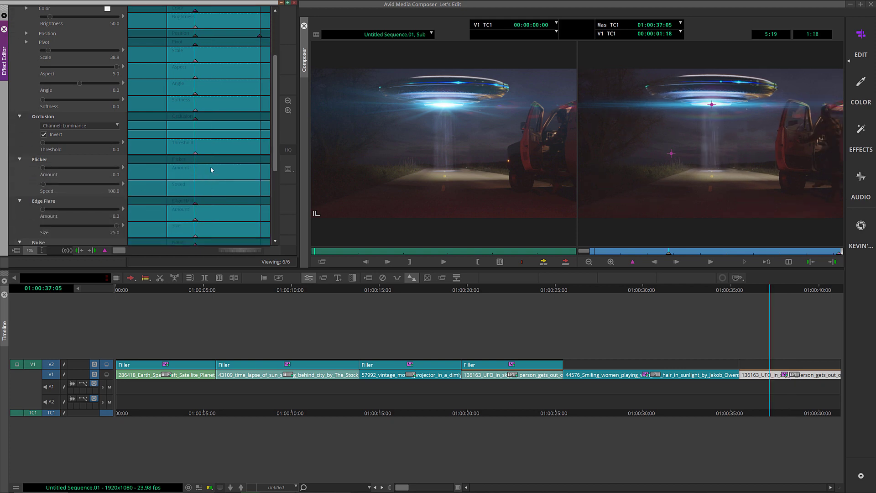
key(space)
drag(42, 168, 79, 166)
key(ctrl+e)
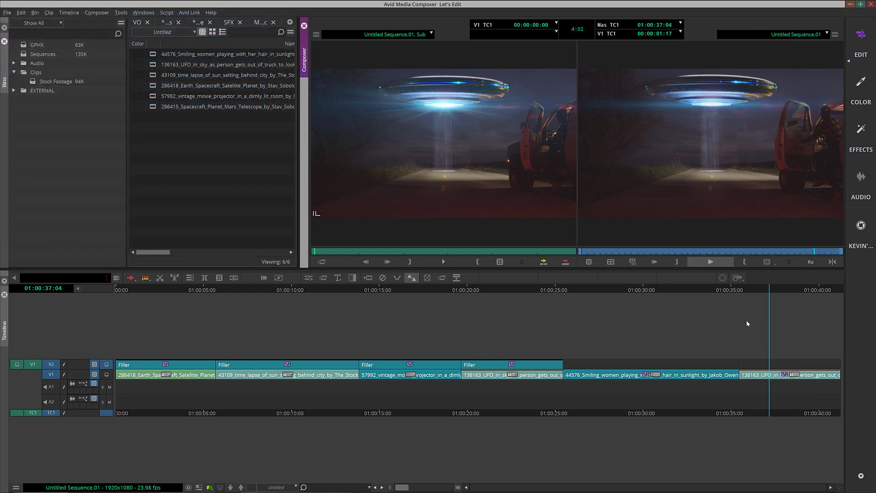
Play the last UFO clip from its start to check the flickering flare, and park partway through the clip
drag(749, 370, 740, 387)
key(space)
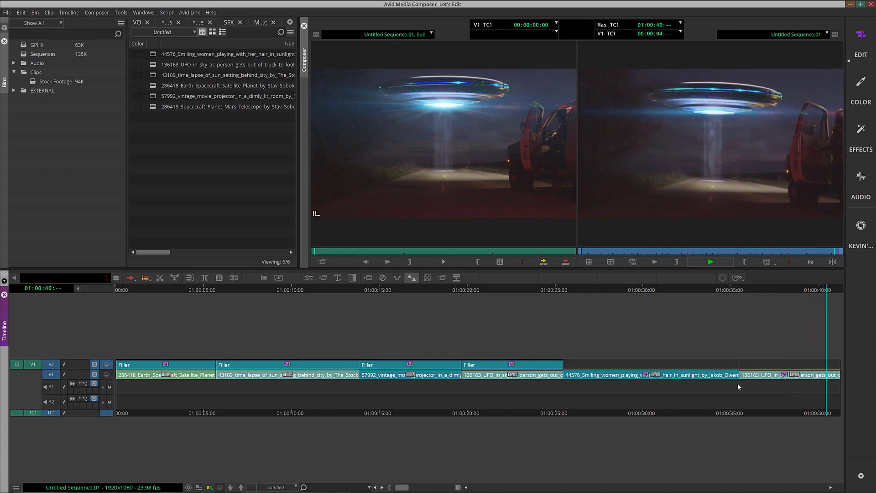
click(774, 377)
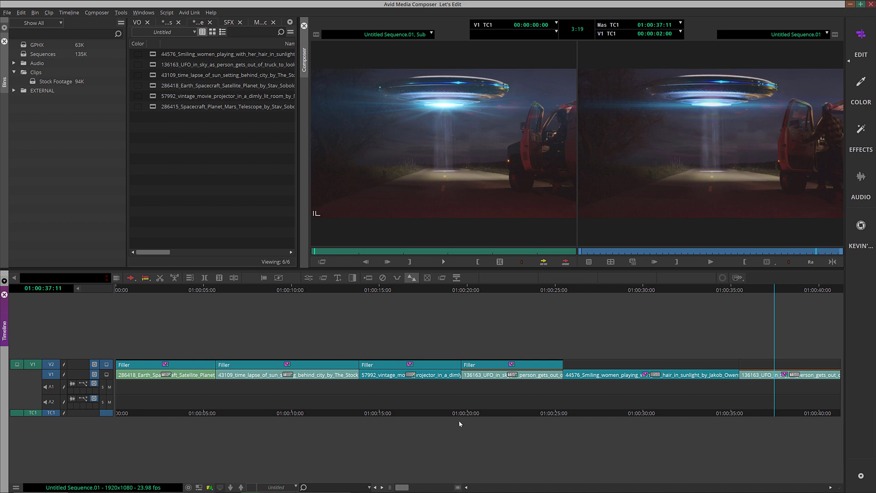
With record track V1 active, step into the last UFO clip's nested effect and back out, and scrub back to the smiling woman clip
click(55, 366)
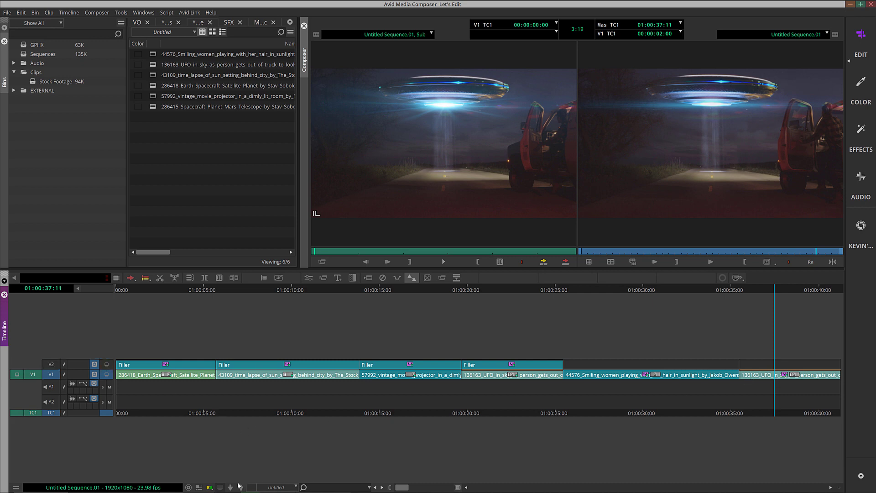
click(231, 487)
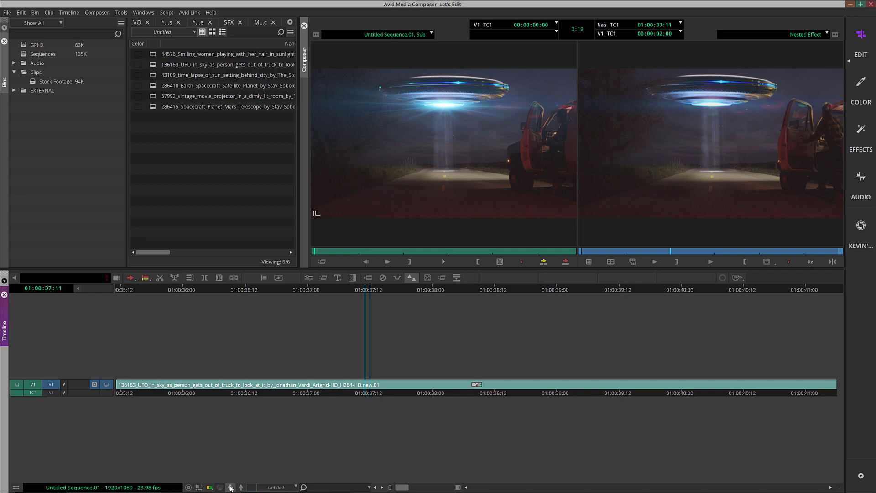
click(241, 487)
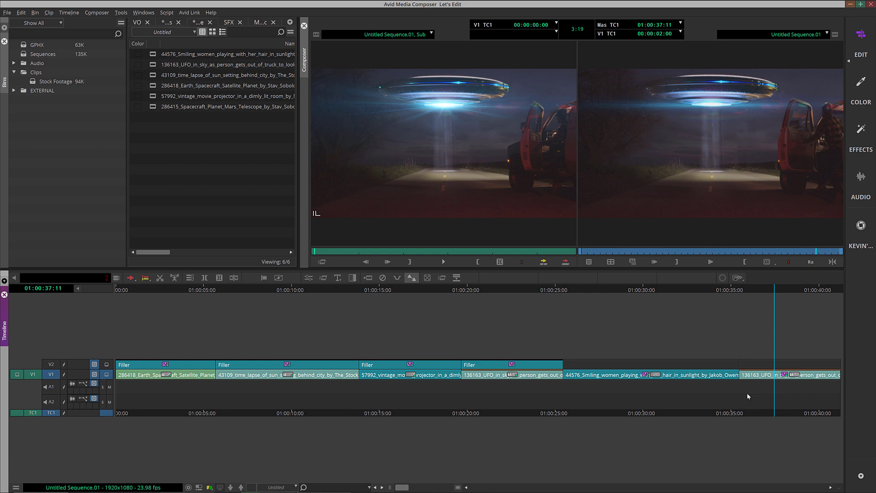
drag(747, 396, 675, 388)
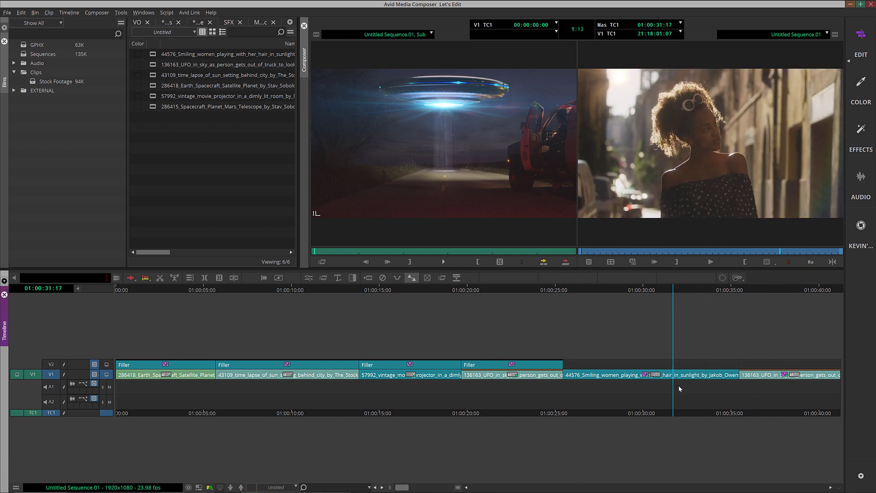